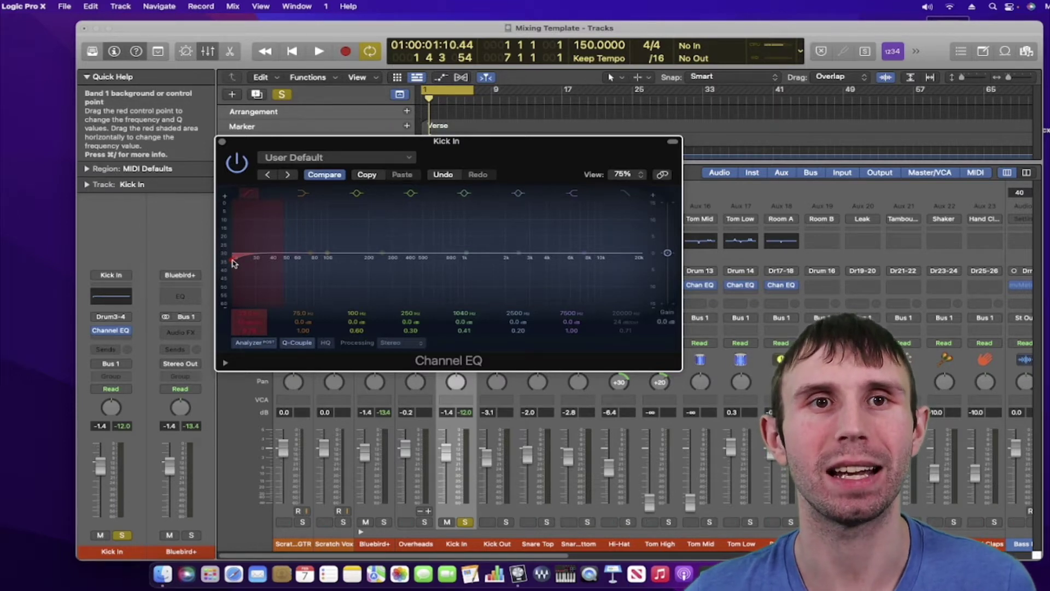
- Set the low-cut filter in the Kick In Channel EQ to about 27.4 Hz while listening to playback
key(space)
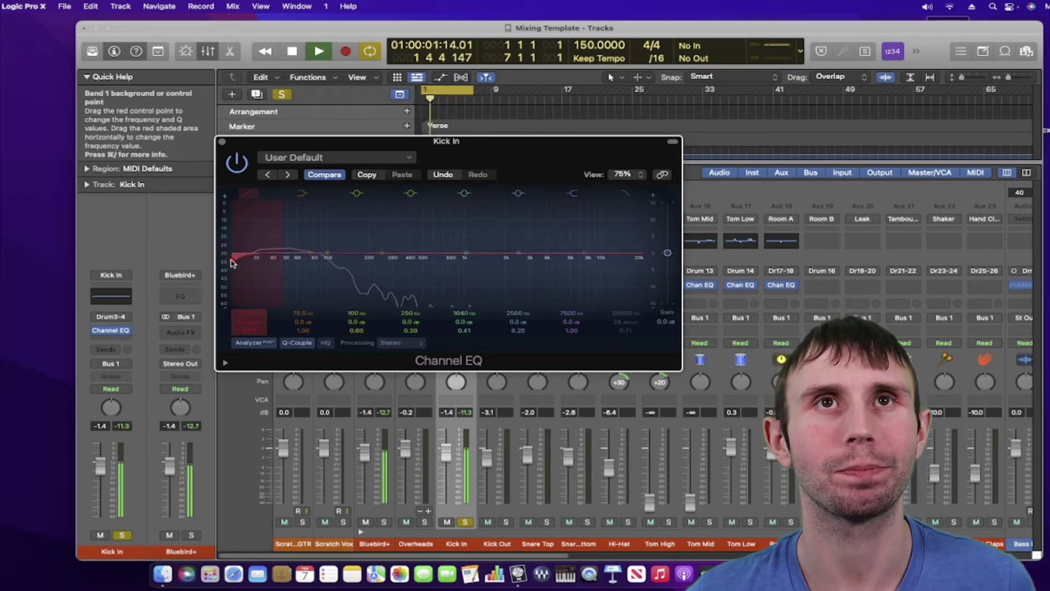
drag(231, 263, 248, 267)
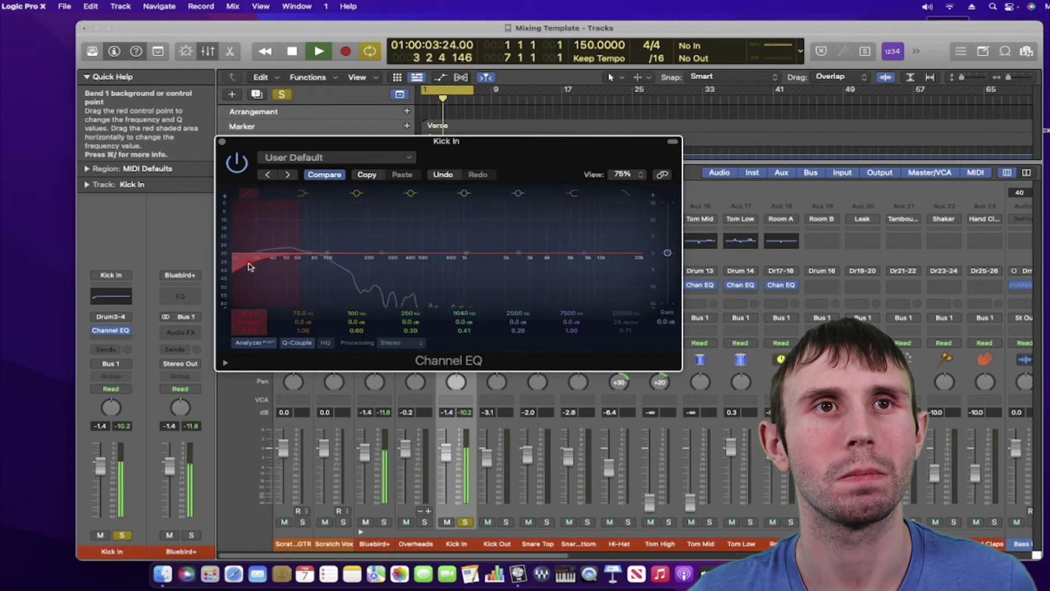
right_click(251, 266)
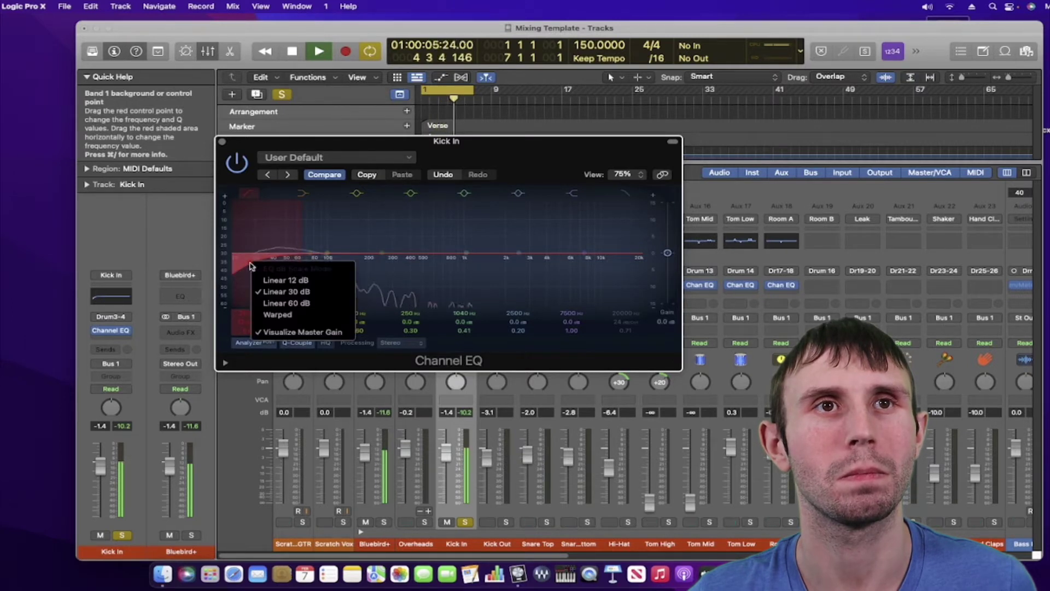
key(Escape)
key(space)
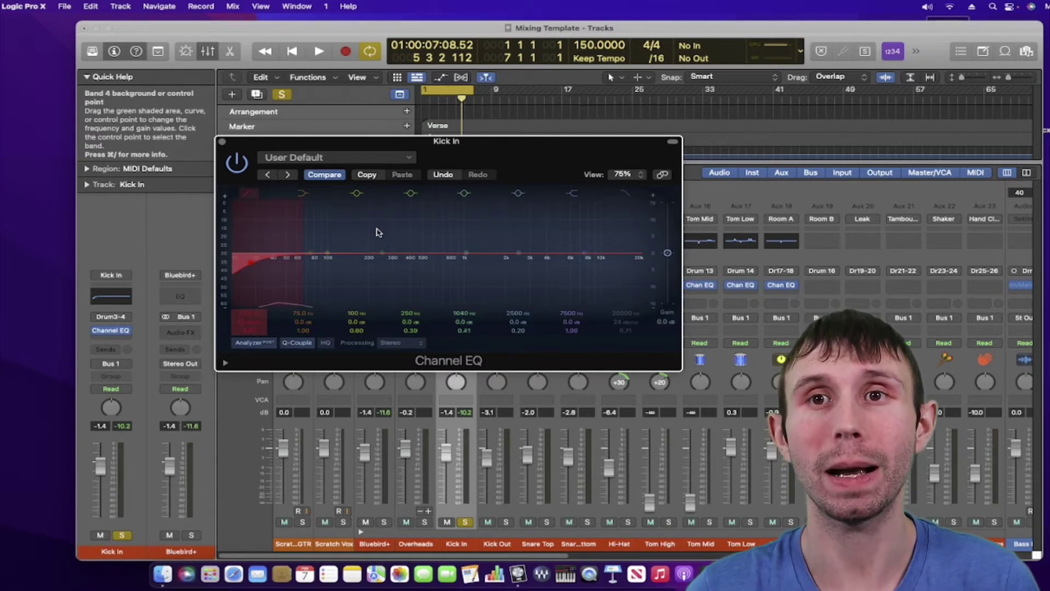
drag(232, 31, 225, 31)
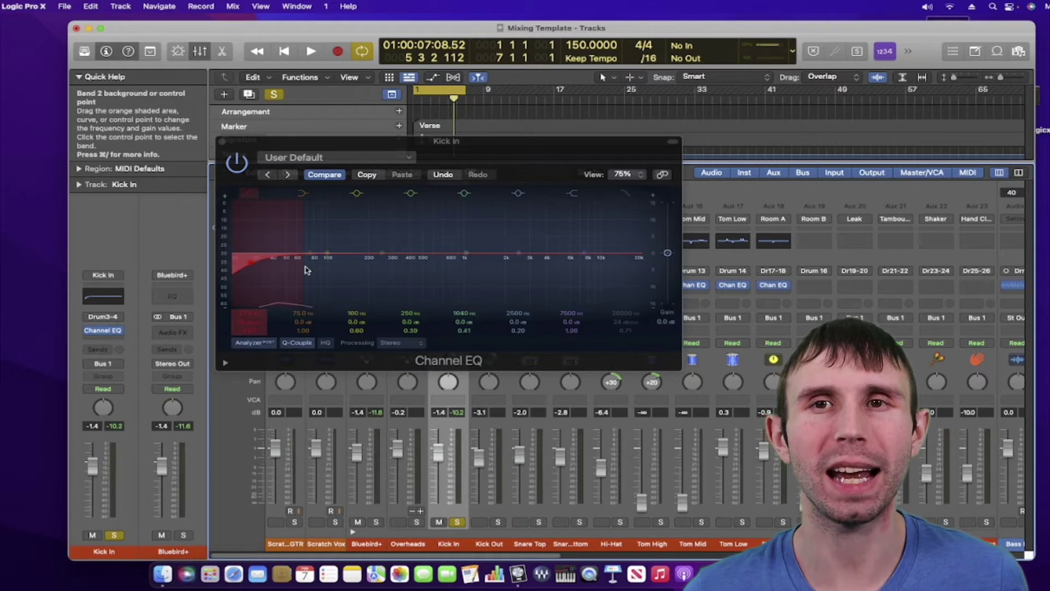
- Sweep a narrow, strong boost on band 3 of the Kick In EQ during playback and settle it at 70 Hz
key(Return)
key(space)
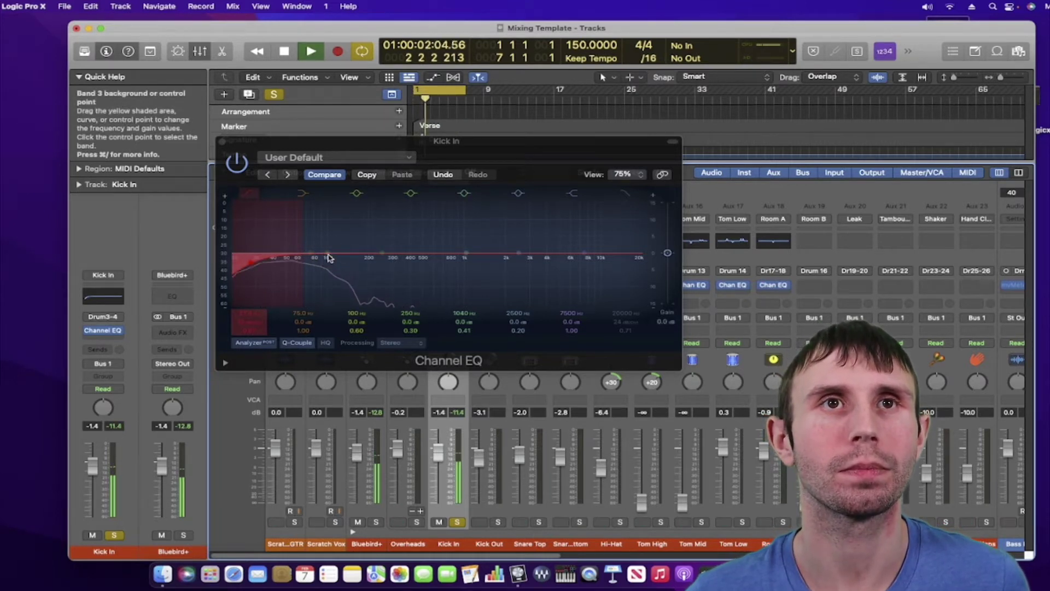
drag(327, 256, 329, 242)
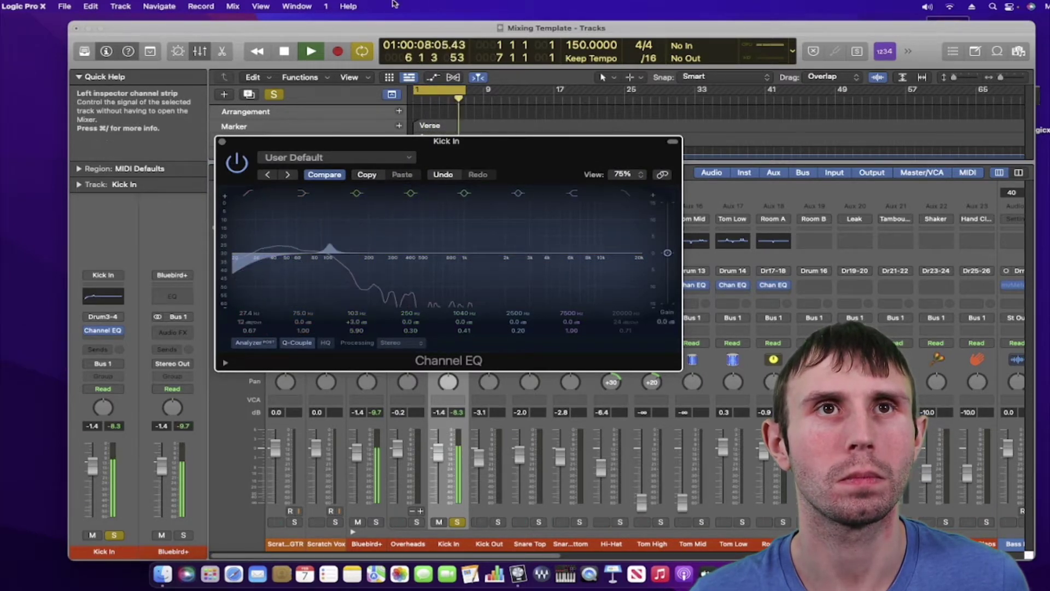
mouse_move(329, 243)
mouse_down()
mouse_move(328, 221)
mouse_move(307, 218)
mouse_up()
right_click(315, 216)
click(314, 219)
right_click(305, 218)
click(304, 218)
key(space)
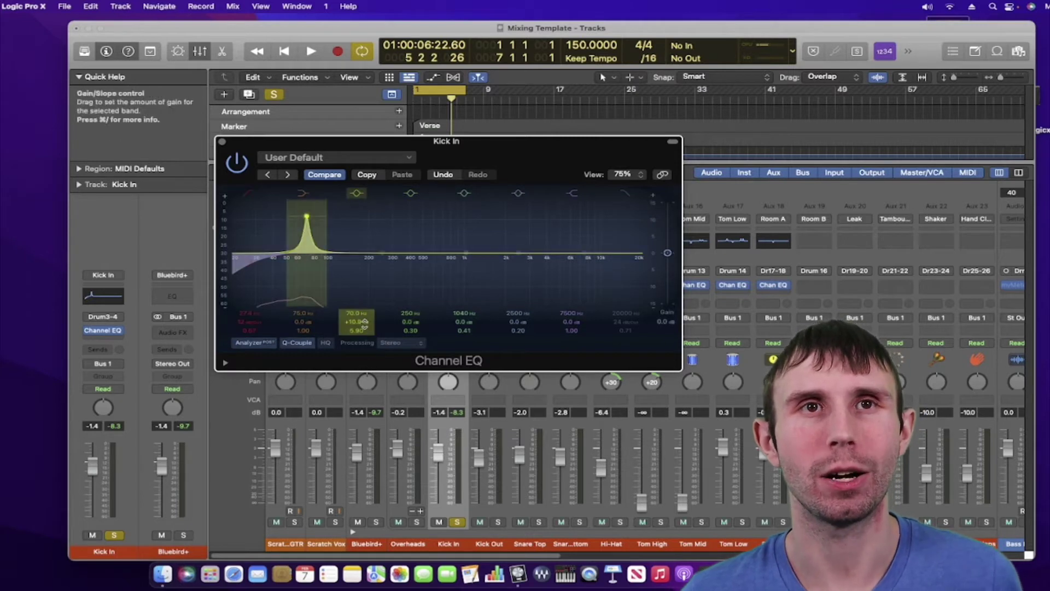
- Reduce the 70 Hz boost on the Kick In EQ to +3.3 dB while the loop plays
key(space)
drag(364, 322, 363, 343)
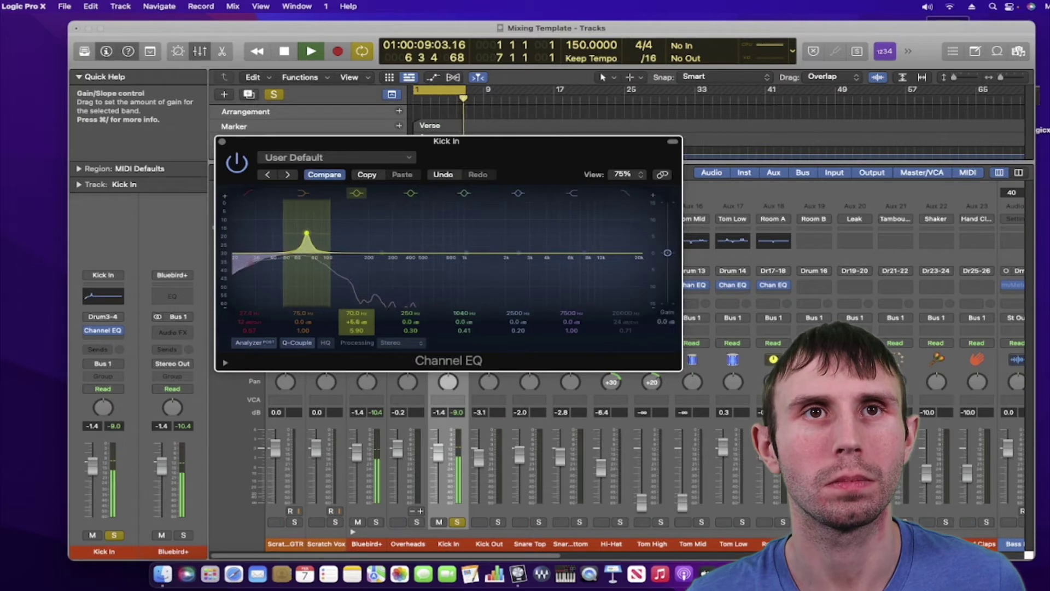
drag(357, 322, 356, 341)
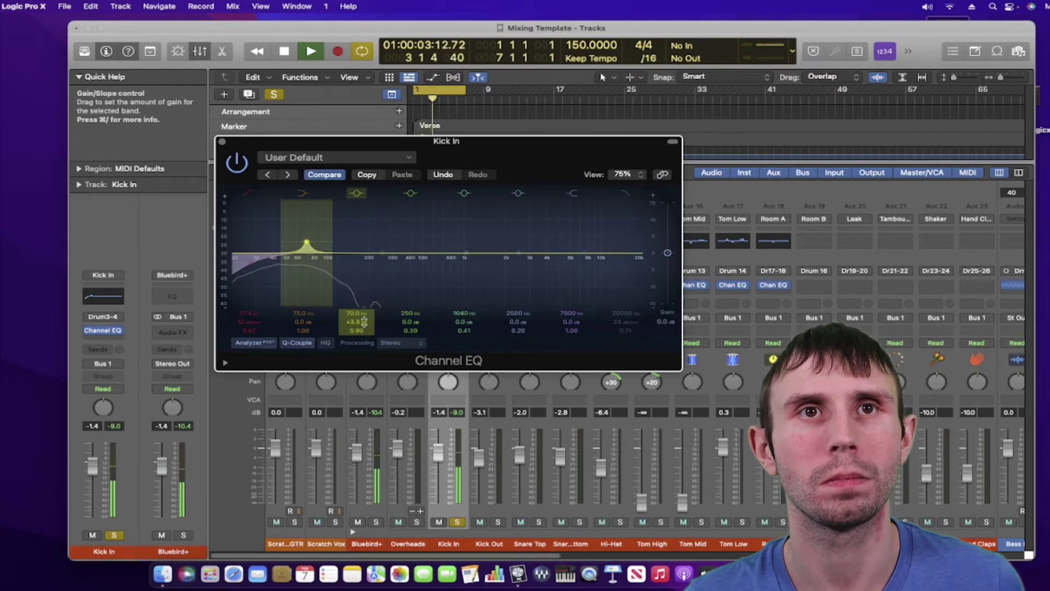
key(space)
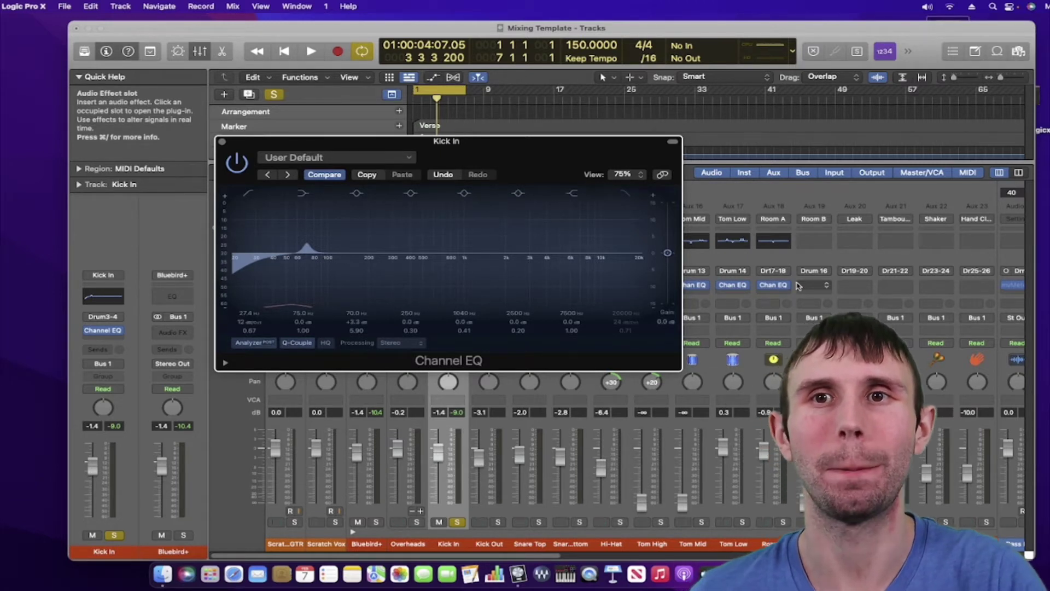
drag(295, 36, 302, 35)
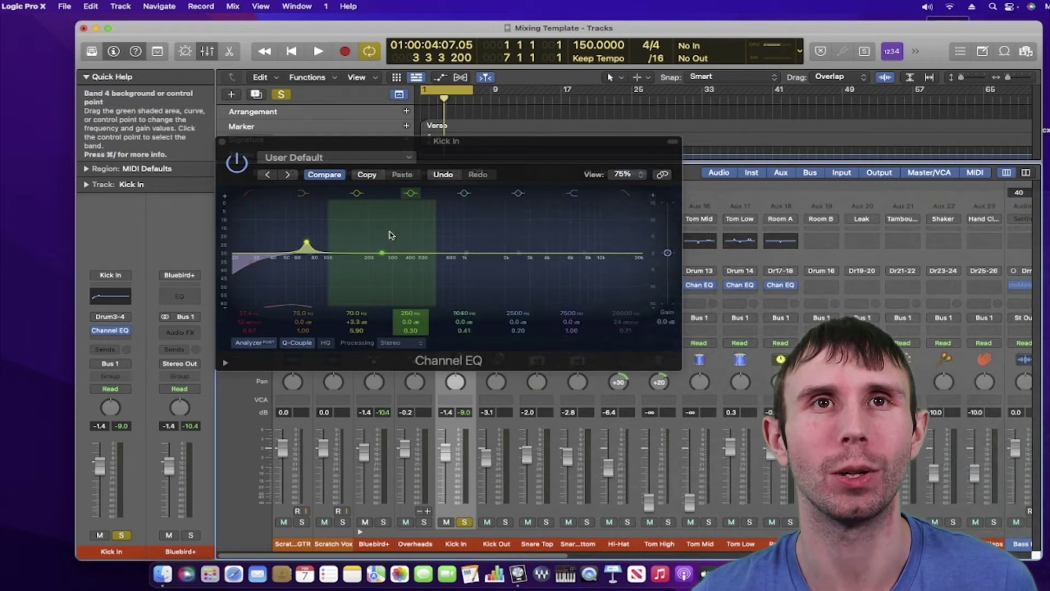
- Narrow band 4 of the Kick In EQ to a Q of 5.30 and sweep it boosted to 151 Hz at about +11.1 dB
drag(383, 253, 384, 248)
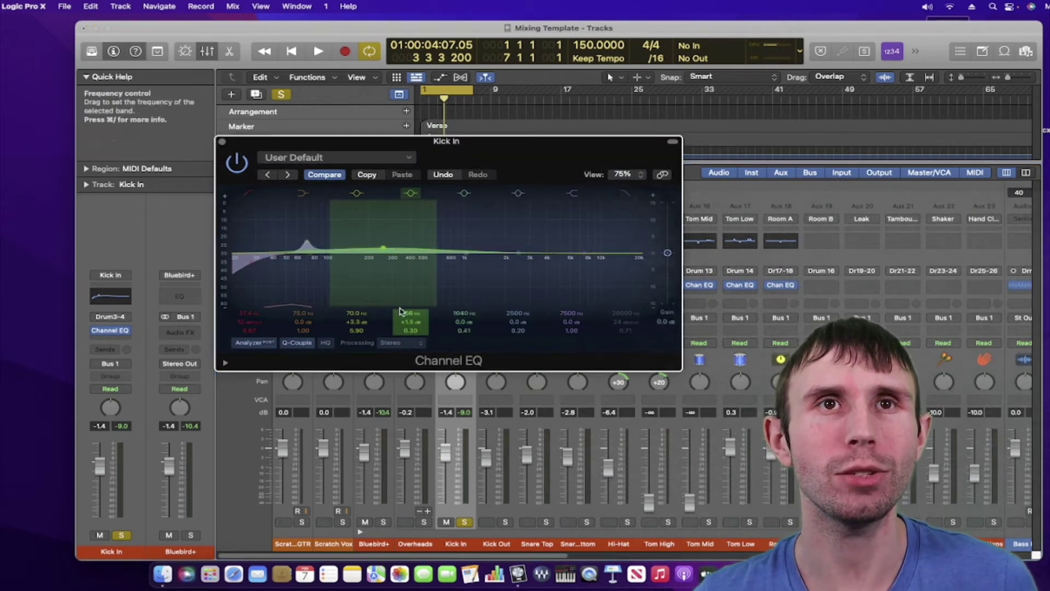
key(space)
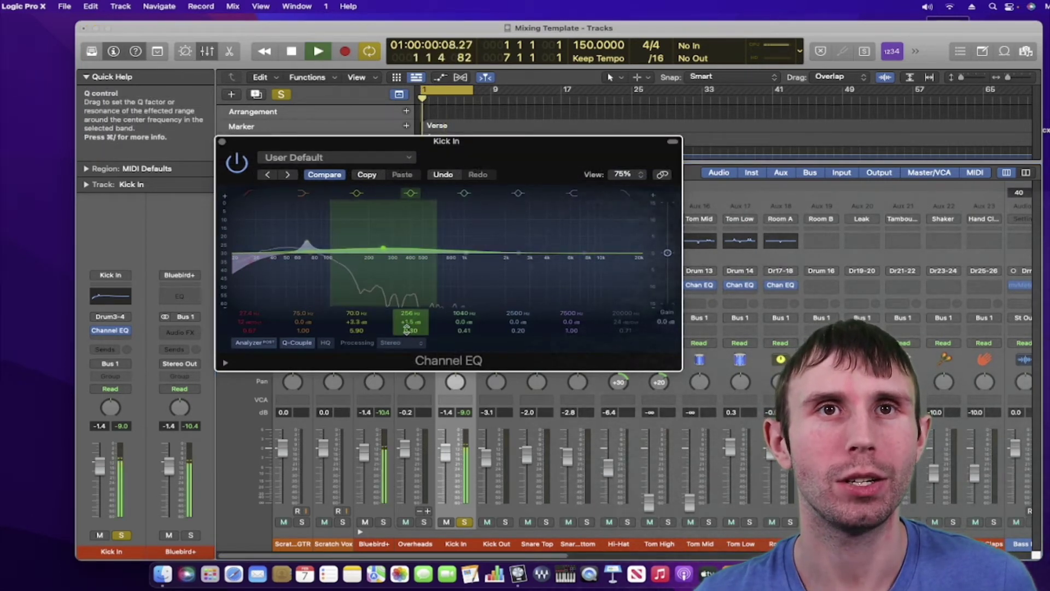
drag(411, 330, 411, 309)
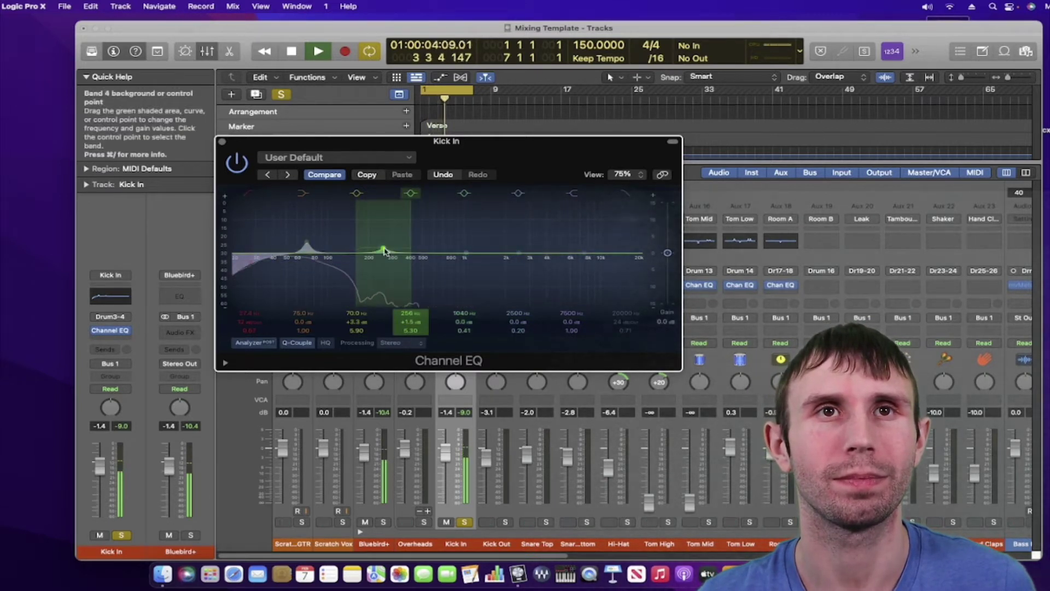
drag(384, 249, 353, 210)
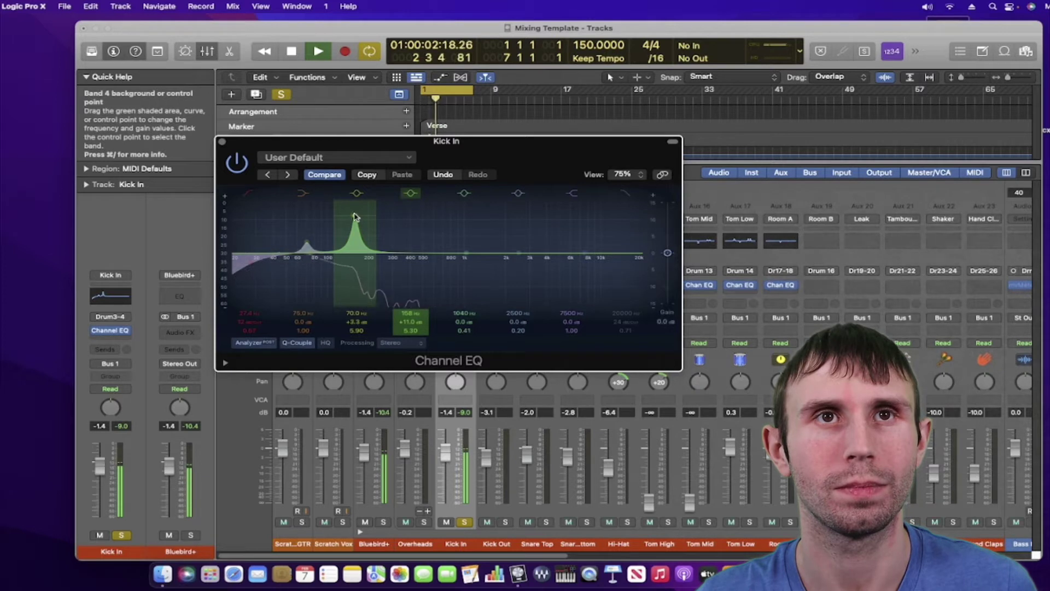
drag(355, 216, 353, 218)
right_click(361, 217)
click(361, 217)
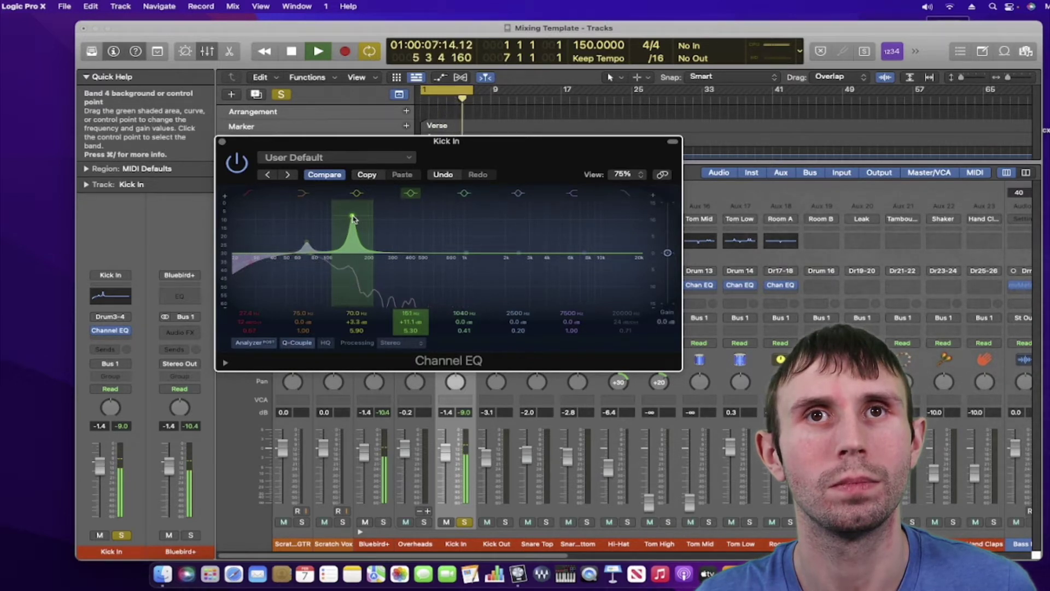
key(space)
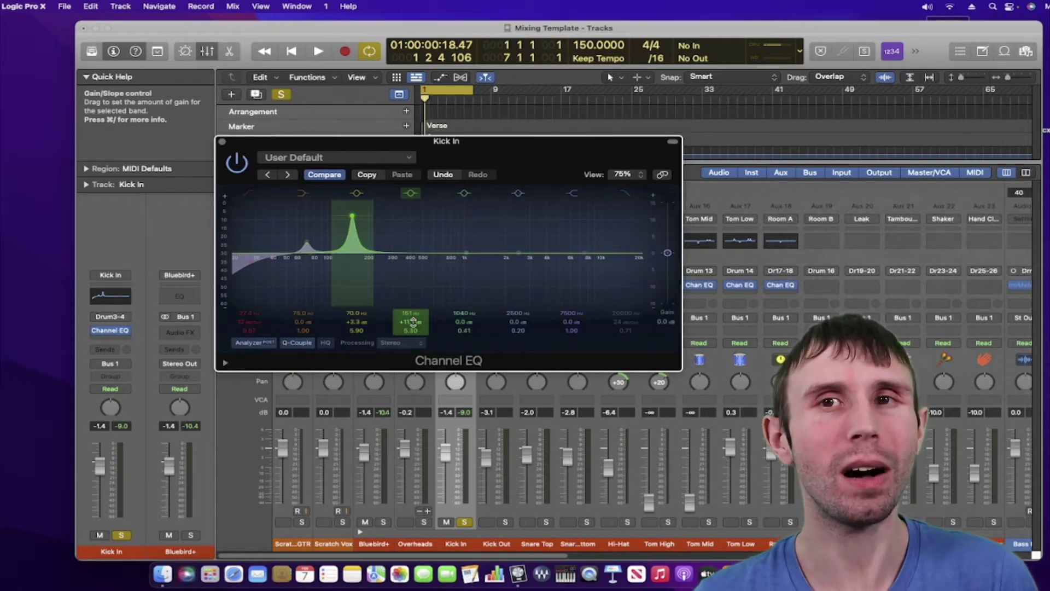
- Lower the gain of the 151 Hz band on the Kick In EQ to +3.6 dB during playback
key(space)
drag(414, 323, 413, 346)
key(space)
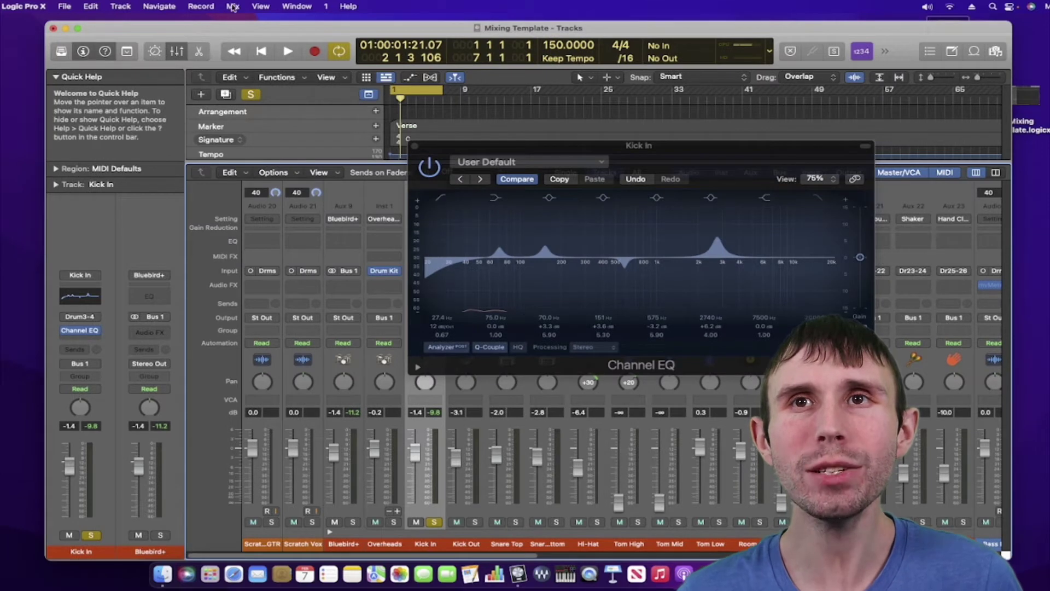
- Close the Kick In EQ window and solo the Snare Top channel instead of Kick In
click(416, 148)
click(416, 147)
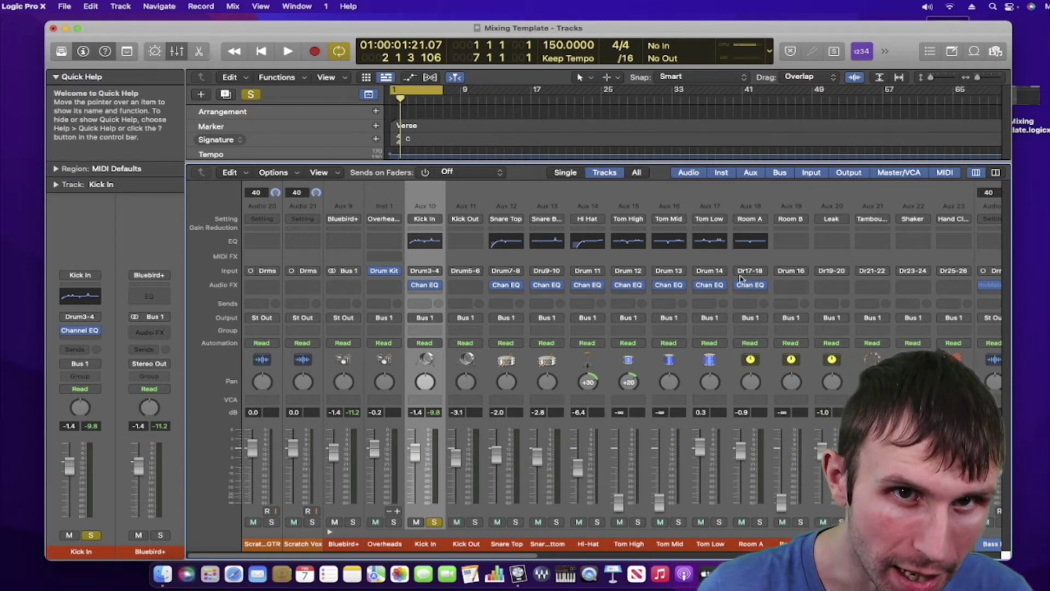
click(509, 516)
click(517, 522)
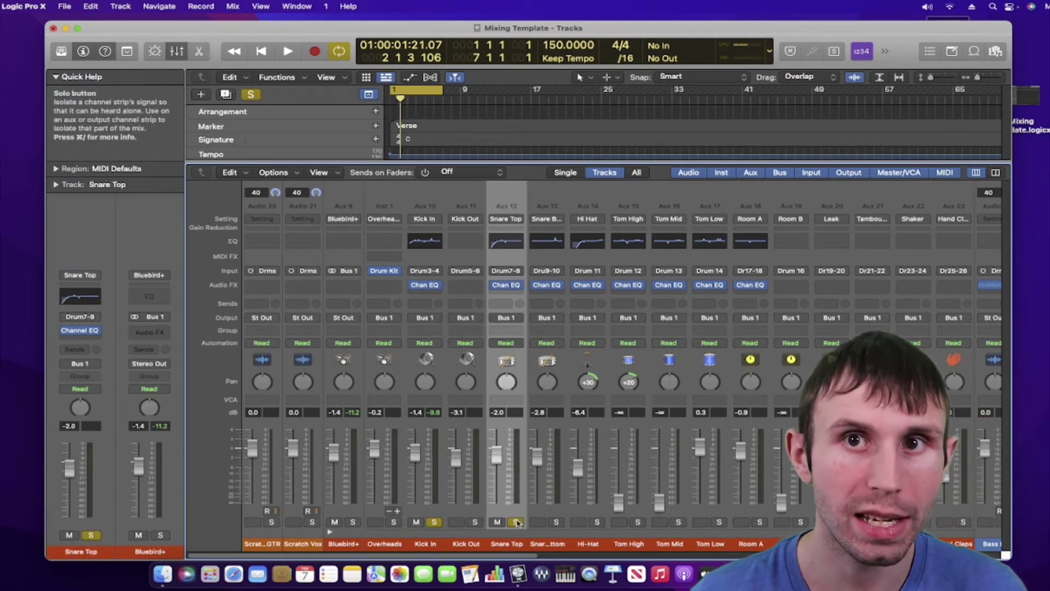
click(434, 522)
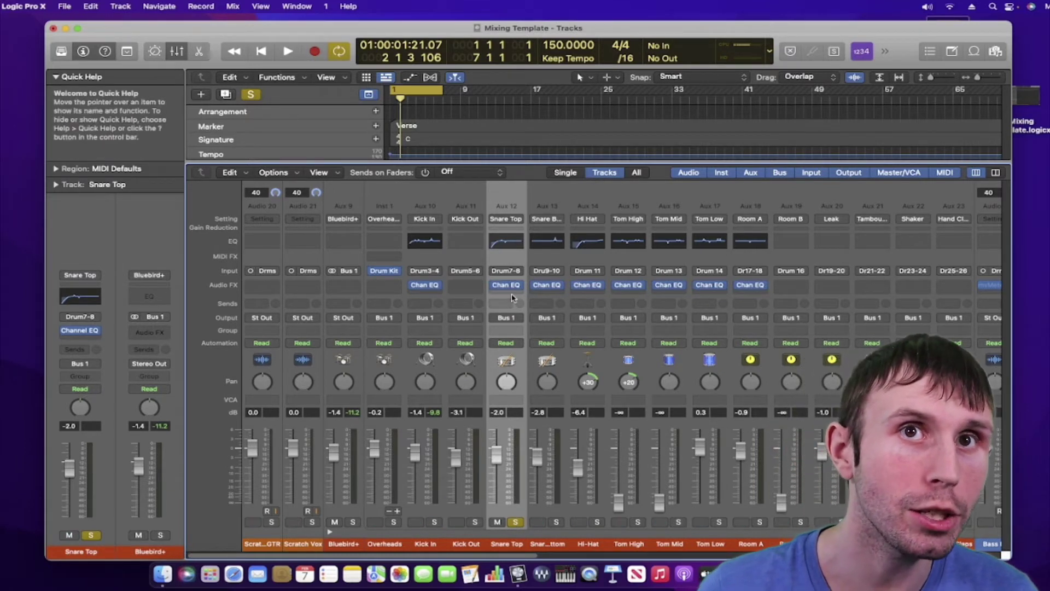
- Bypass the Channel EQ on Snare Top and insert the REQ 6 (m) equalizer in dual mono below it
click(496, 286)
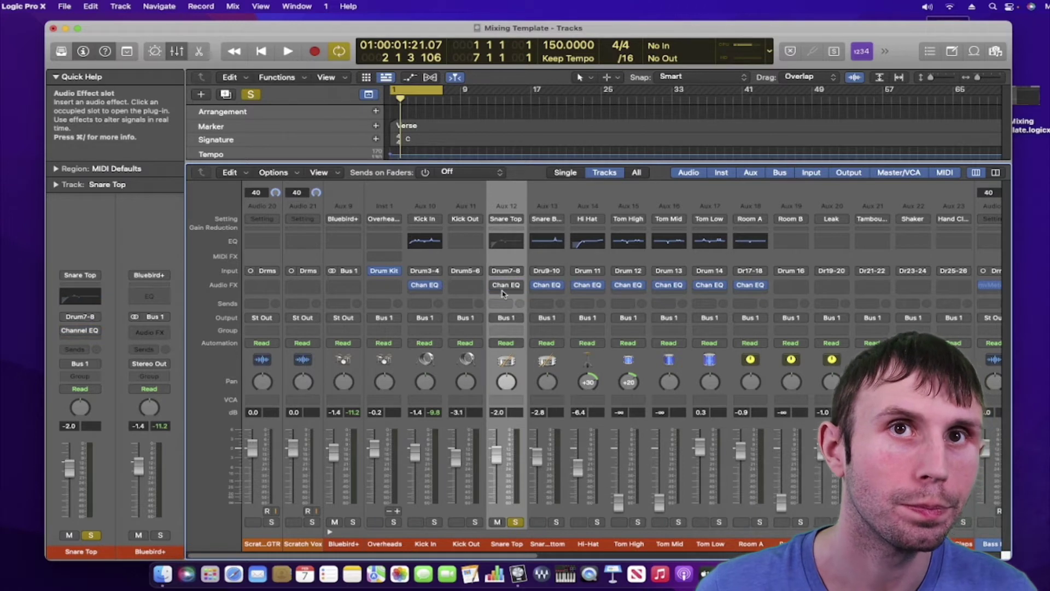
click(503, 285)
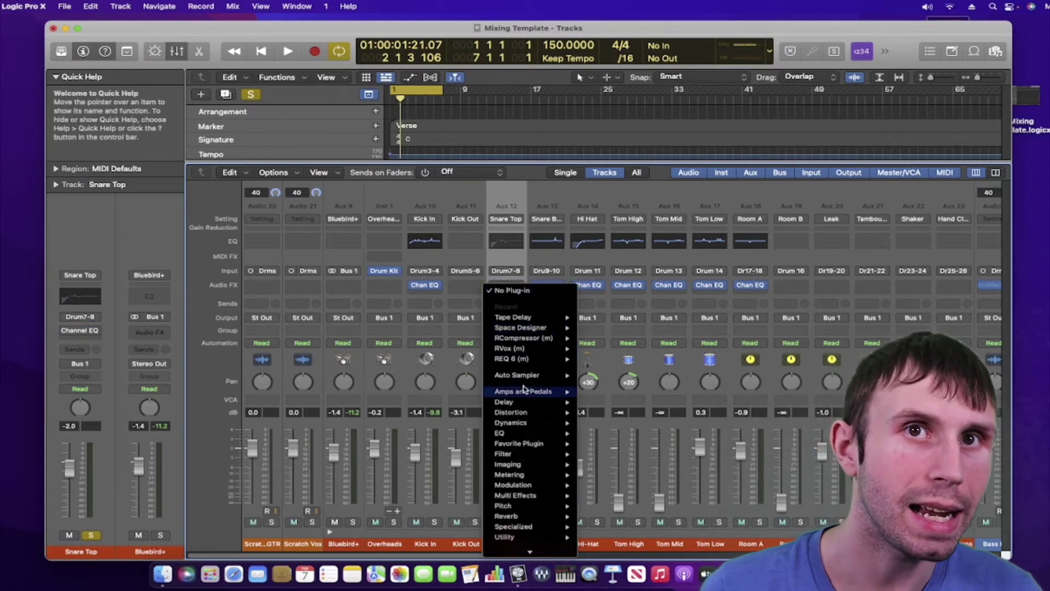
mouse_move(528, 351)
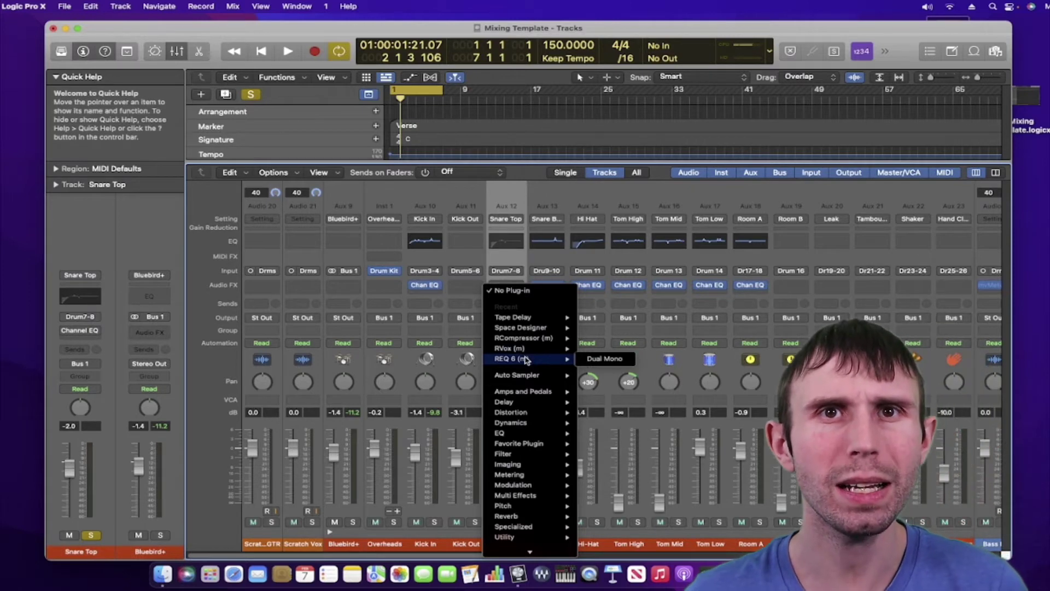
key(Escape)
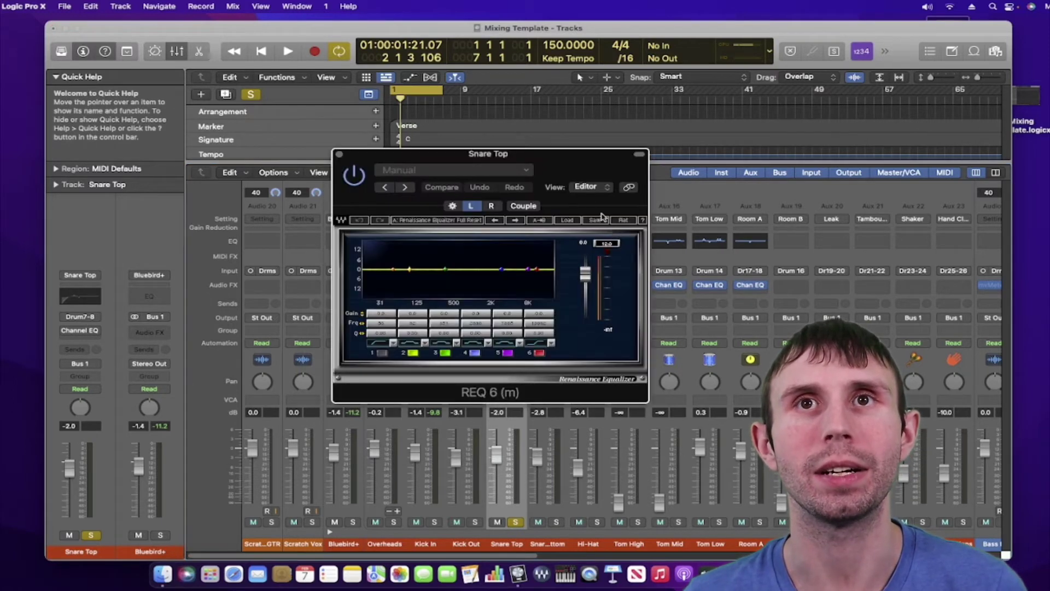
drag(591, 167, 414, 141)
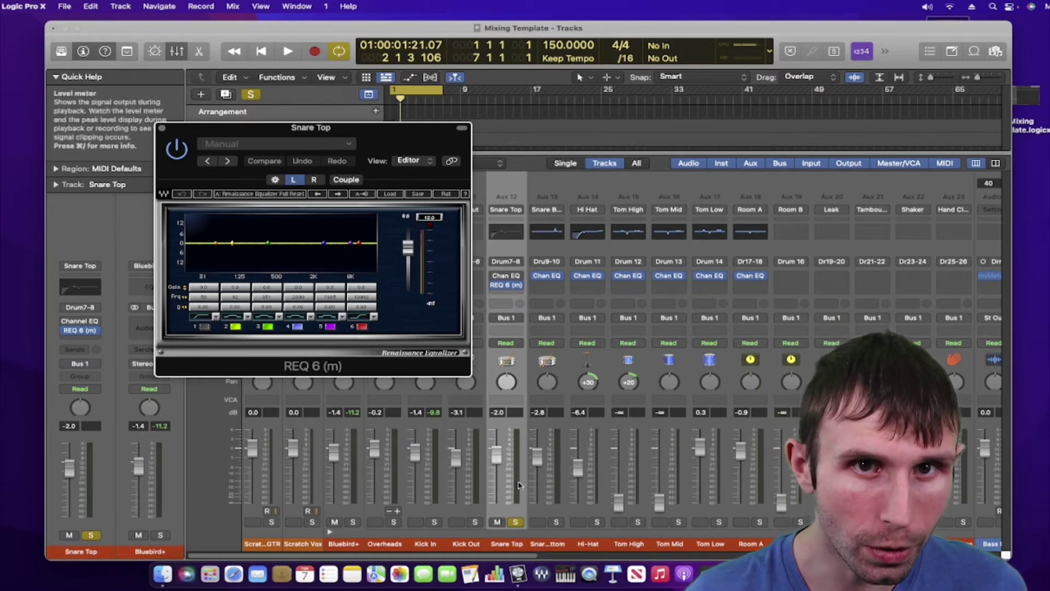
drag(397, 149, 474, 134)
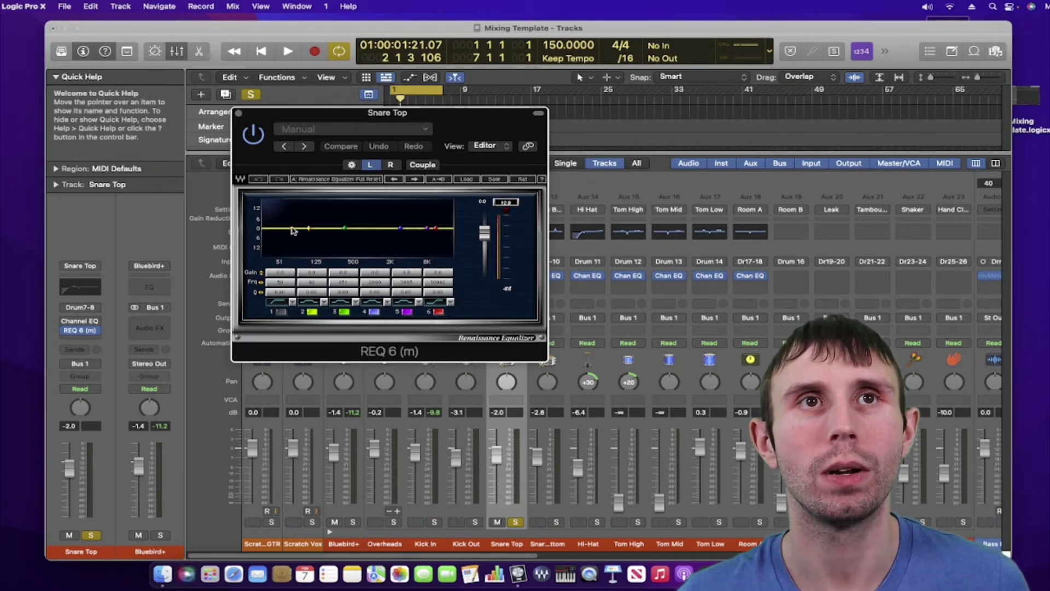
- Enable band 1 of the Snare Top REQ 6 as a low-cut filter at about 75 Hz while listening to the snare
key(space)
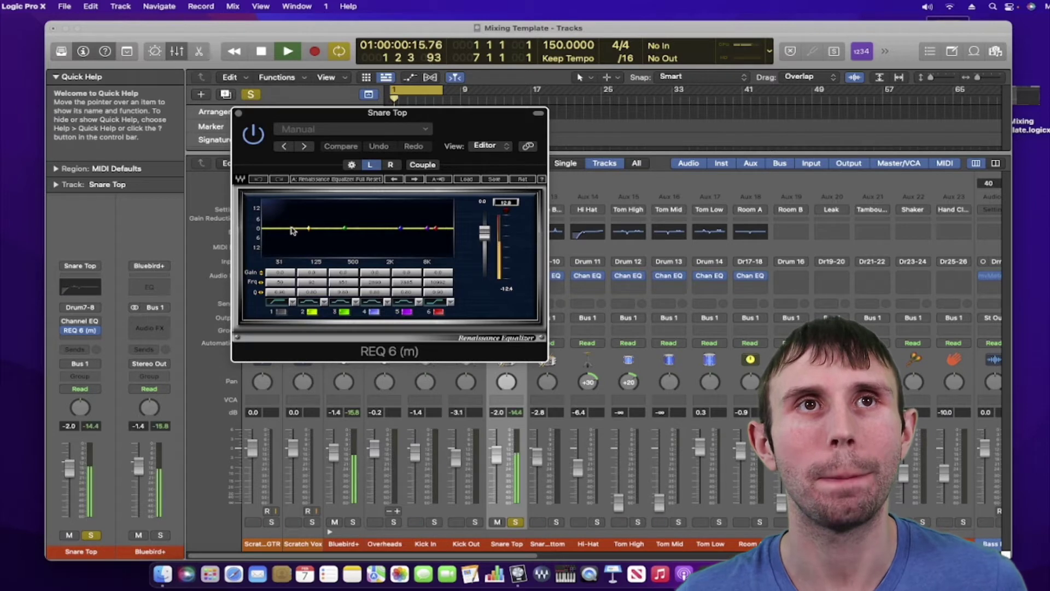
drag(292, 230, 302, 229)
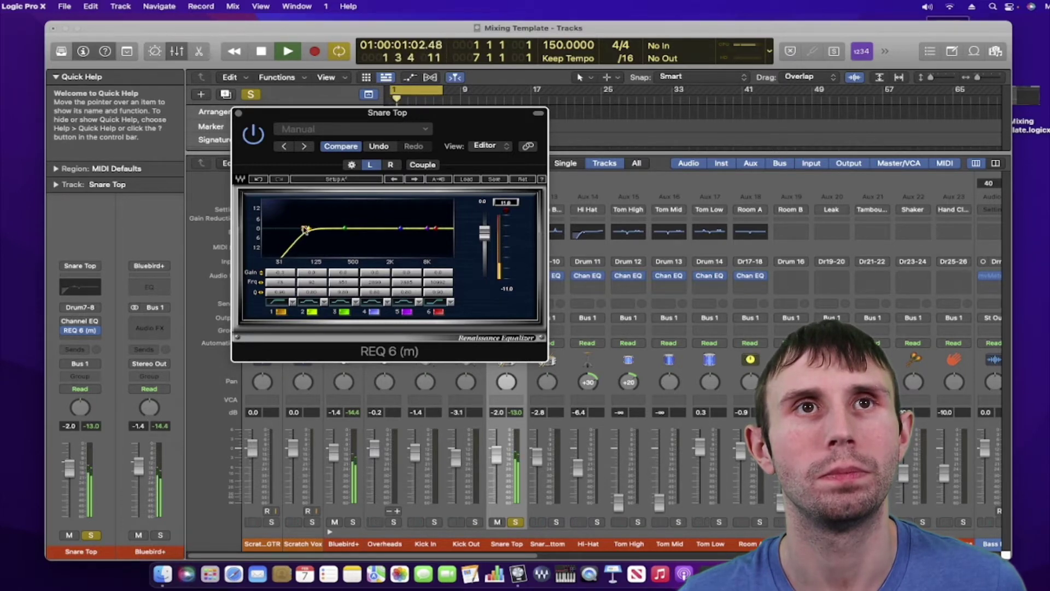
drag(305, 228, 303, 231)
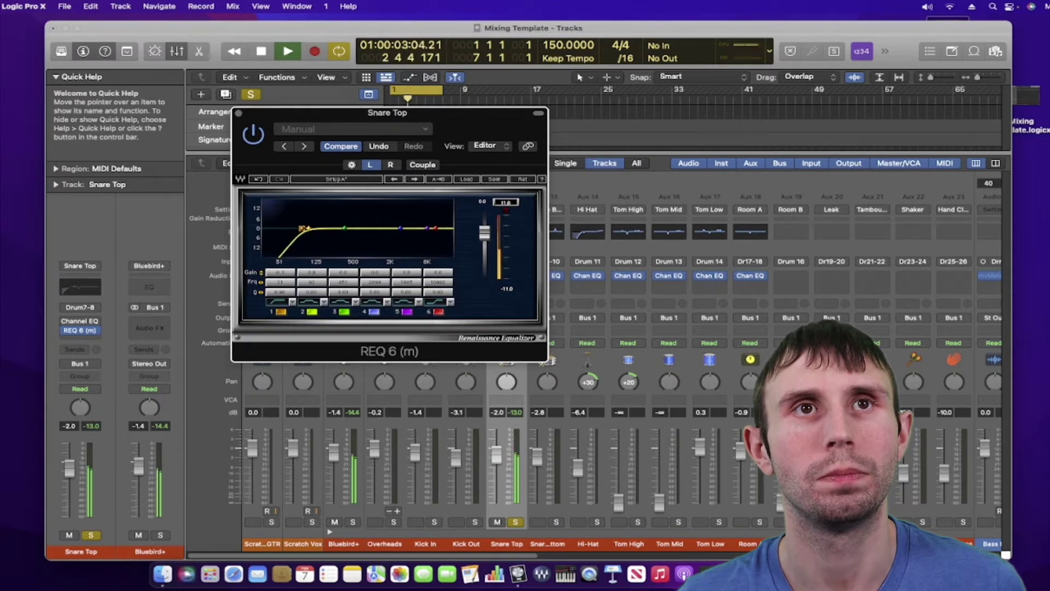
mouse_move(476, 129)
mouse_down()
mouse_move(359, 127)
mouse_move(457, 129)
mouse_up()
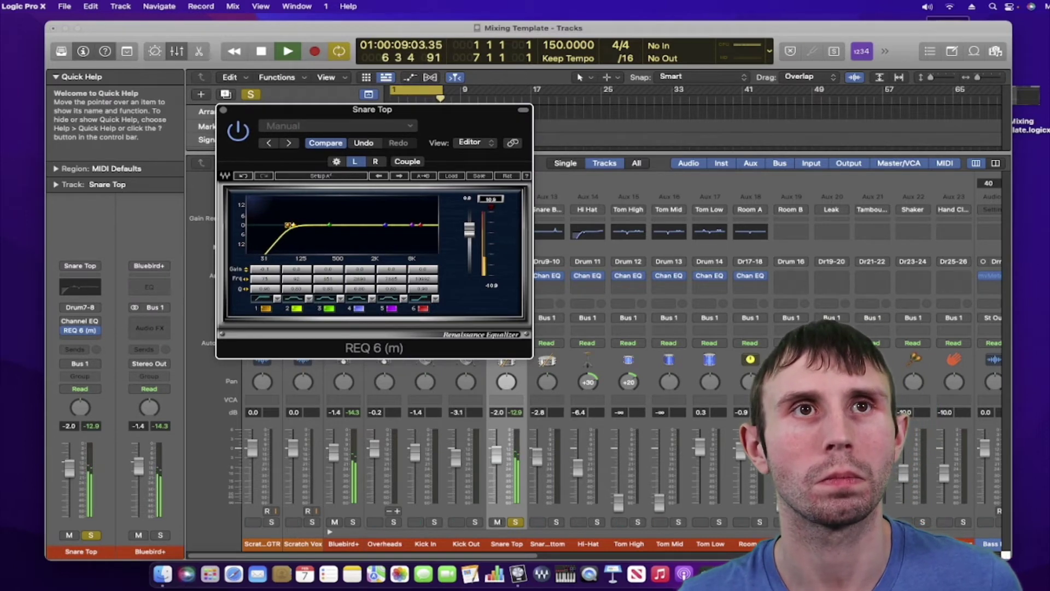
key(space)
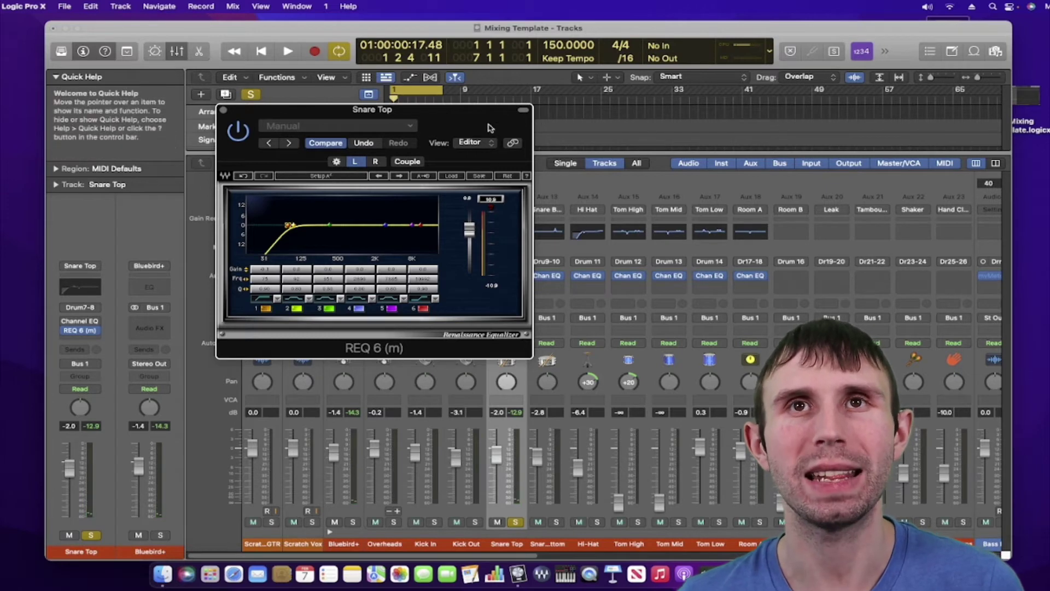
drag(491, 128, 503, 147)
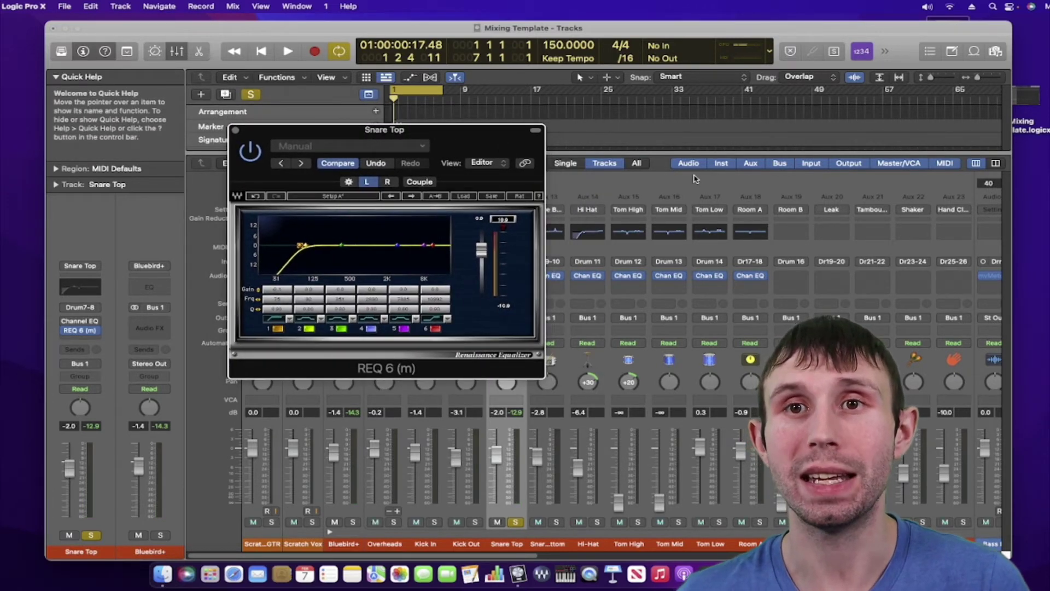
drag(247, 32, 276, 34)
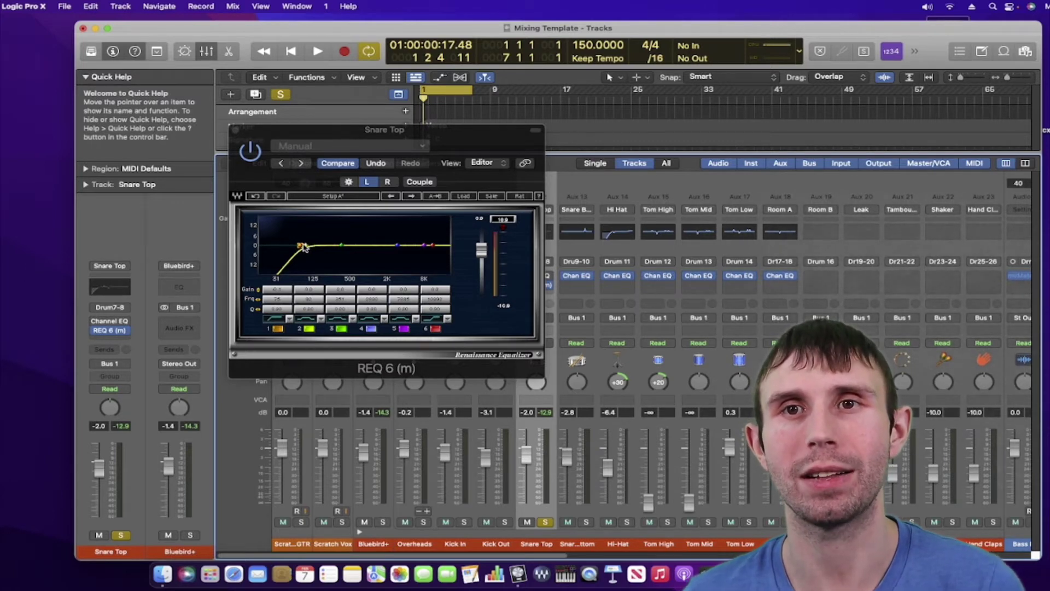
- Turn band 2 of the Snare Top REQ 6 into a narrow boost of about 12 dB in the low mids during playback
key(space)
drag(305, 247, 322, 236)
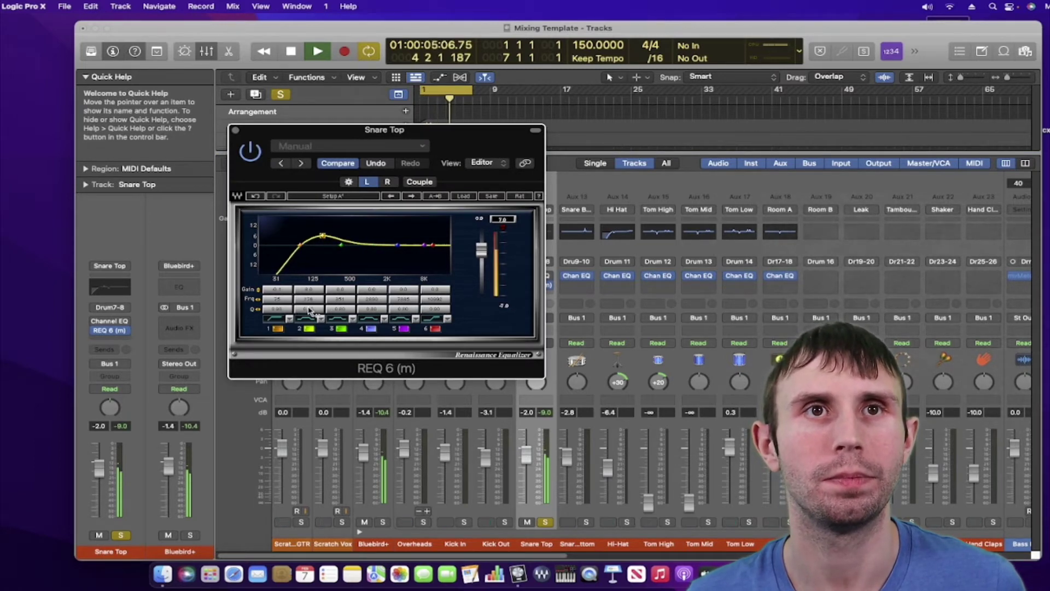
drag(305, 312, 322, 224)
key(space)
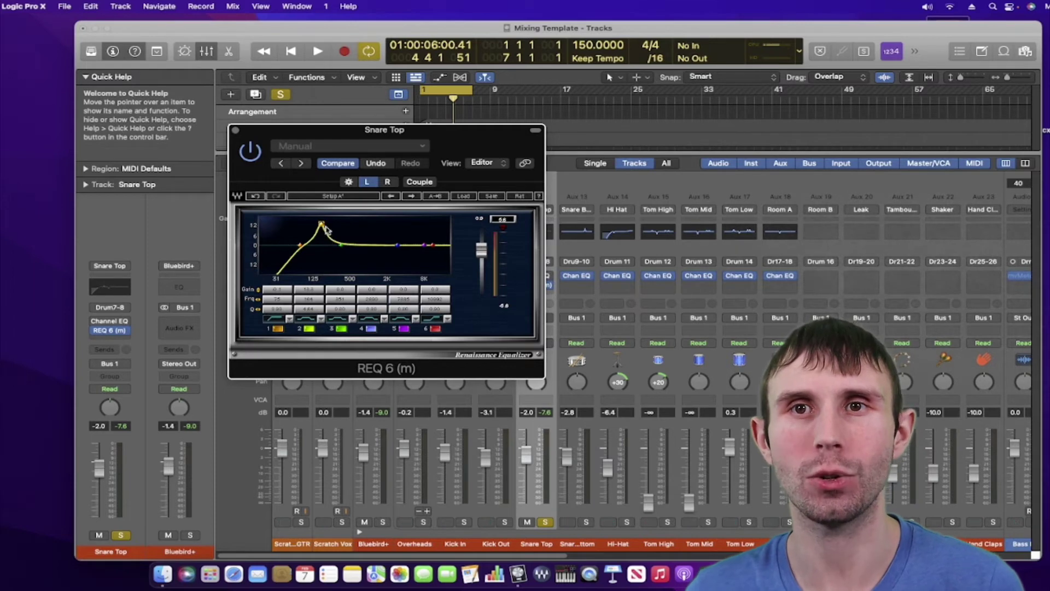
- Sweep the boosted band 2 on the Snare Top back and forth while listening, settling at about 160 Hz
key(space)
drag(322, 224, 328, 224)
key(space)
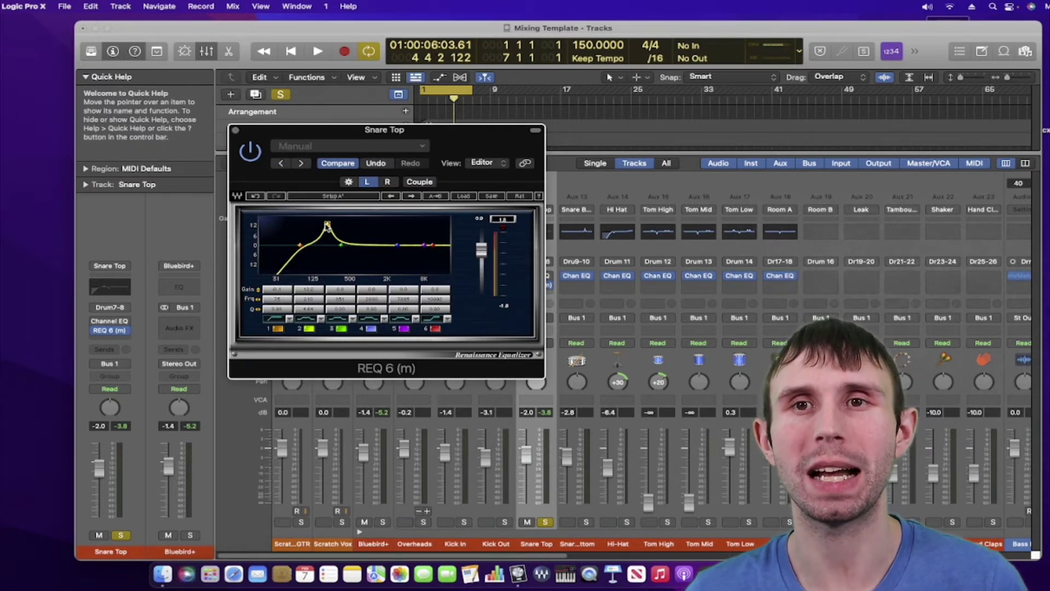
key(space)
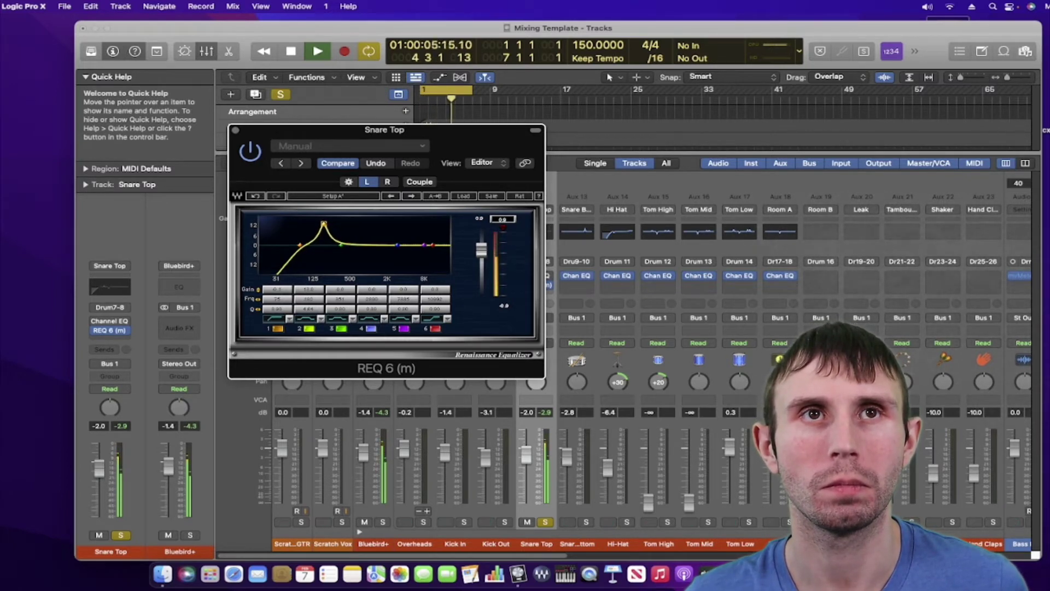
drag(323, 223, 327, 227)
key(space)
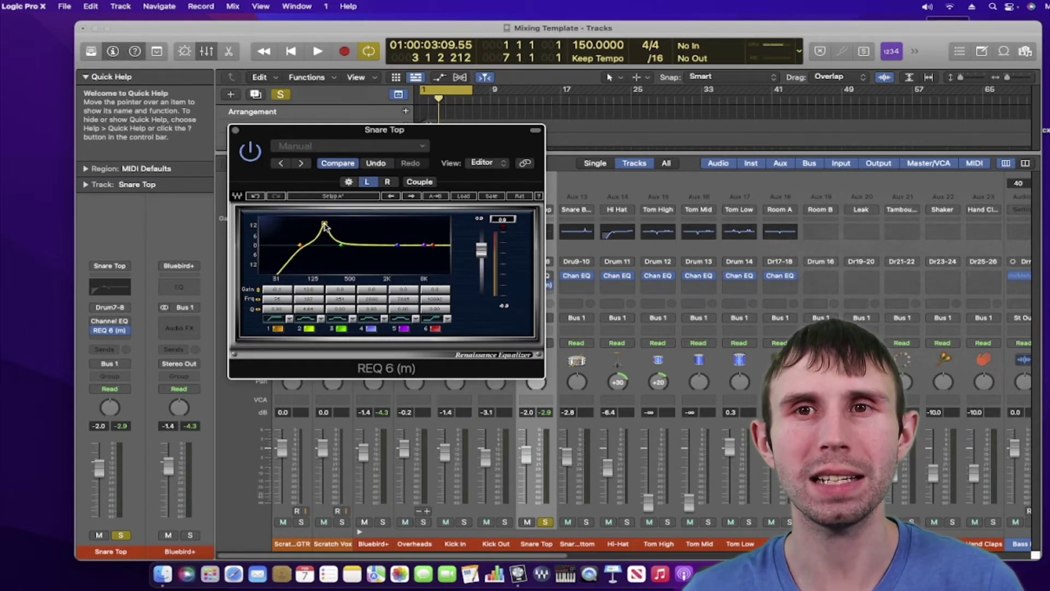
key(space)
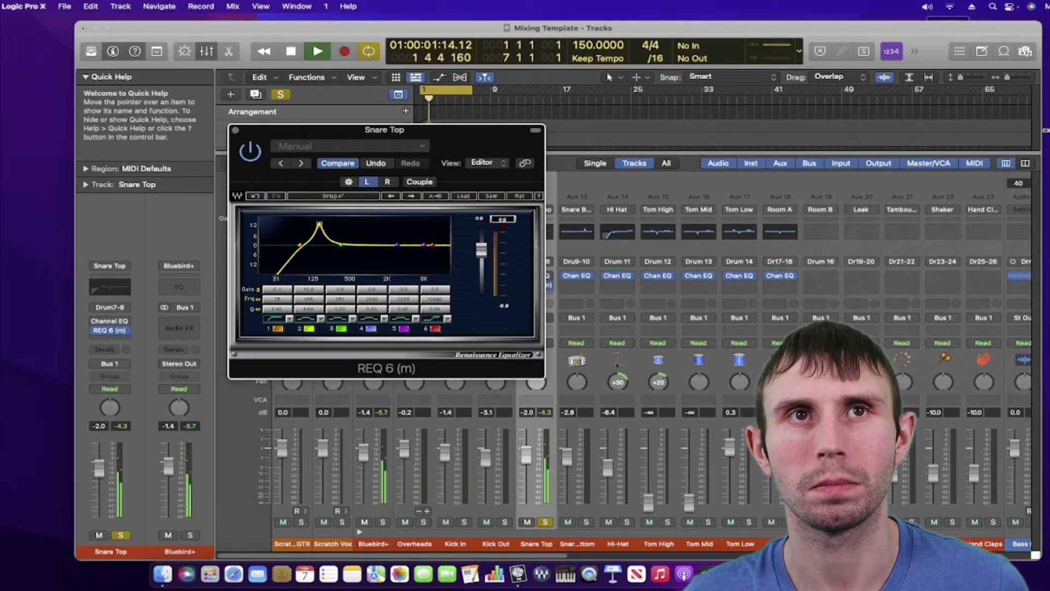
key(space)
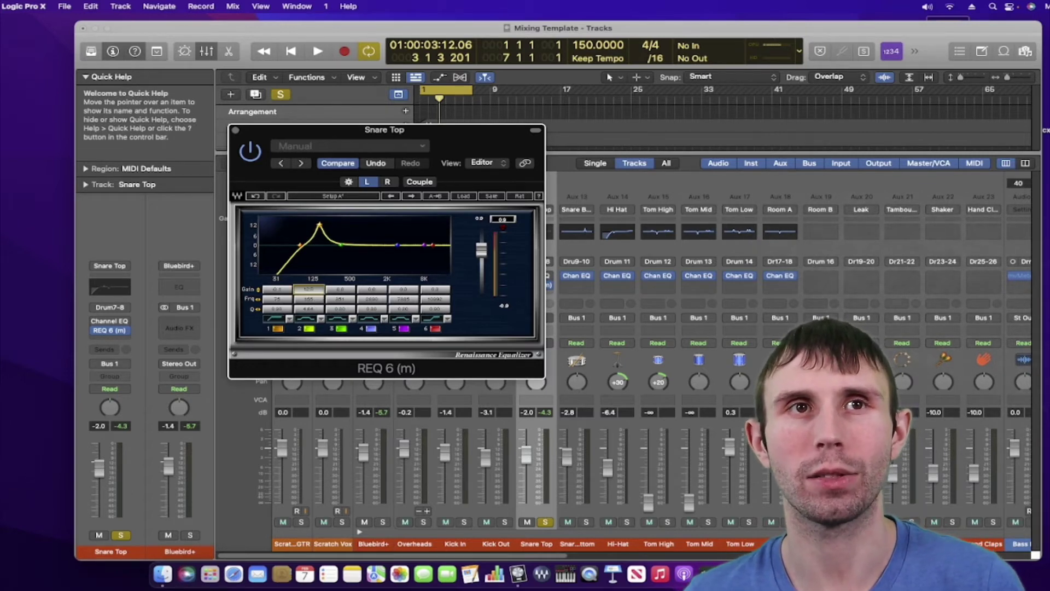
- Lower the gain of band 2 on the Snare Top REQ 6 to about 4 dB during playback
key(space)
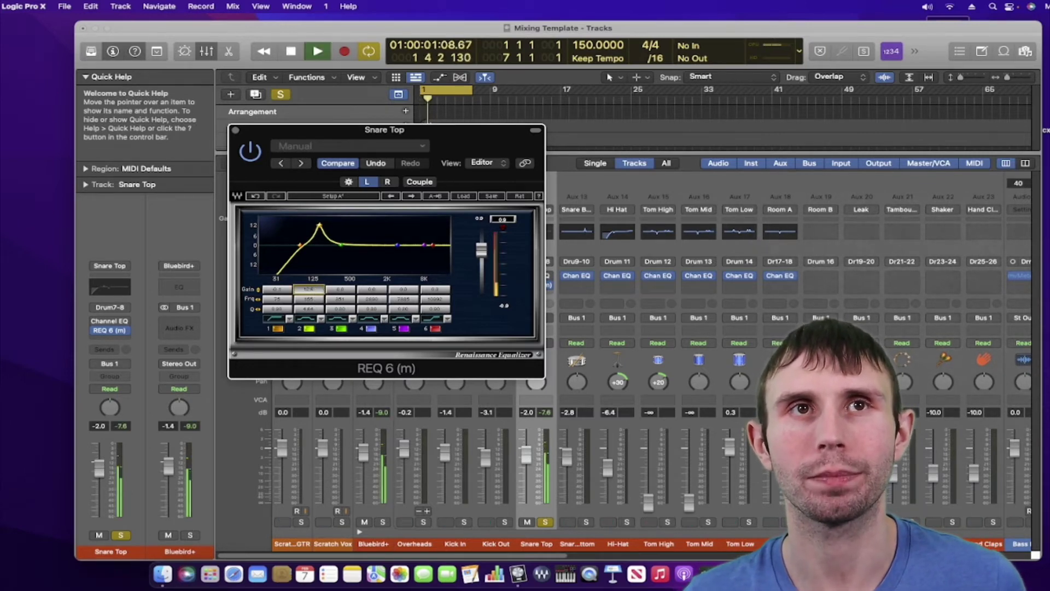
drag(309, 289, 309, 314)
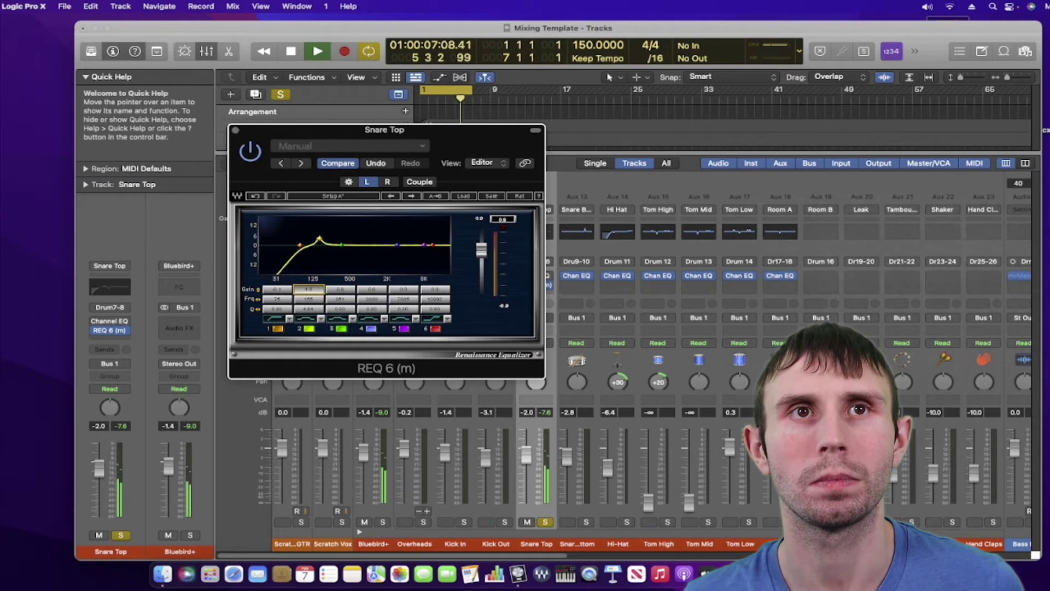
key(space)
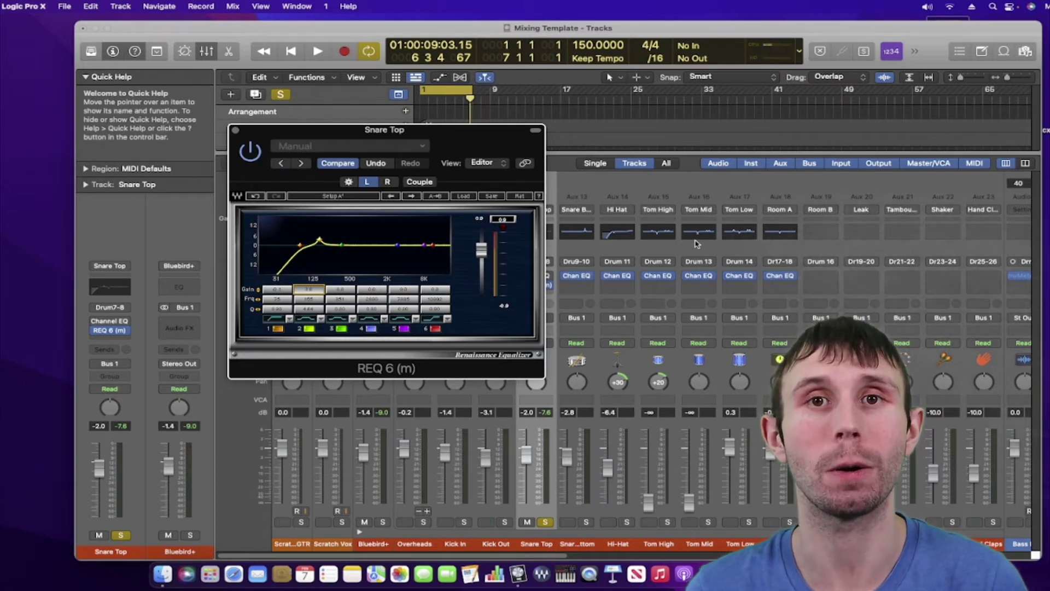
- Give band 3 of the Snare Top REQ 6 a slight boost at about 500 Hz and start playback
drag(409, 45, 403, 44)
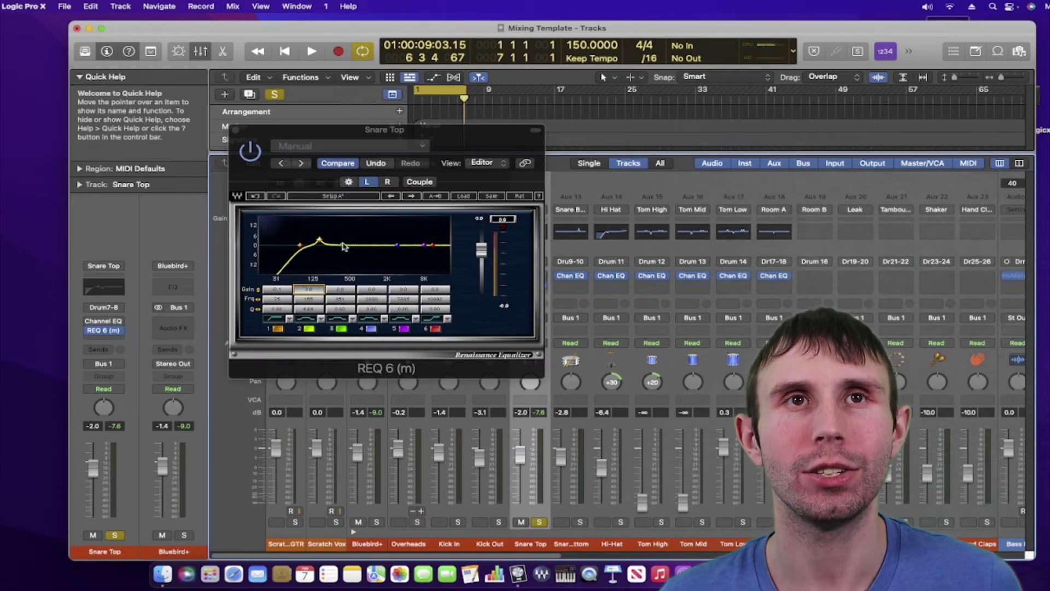
drag(344, 246, 350, 241)
key(space)
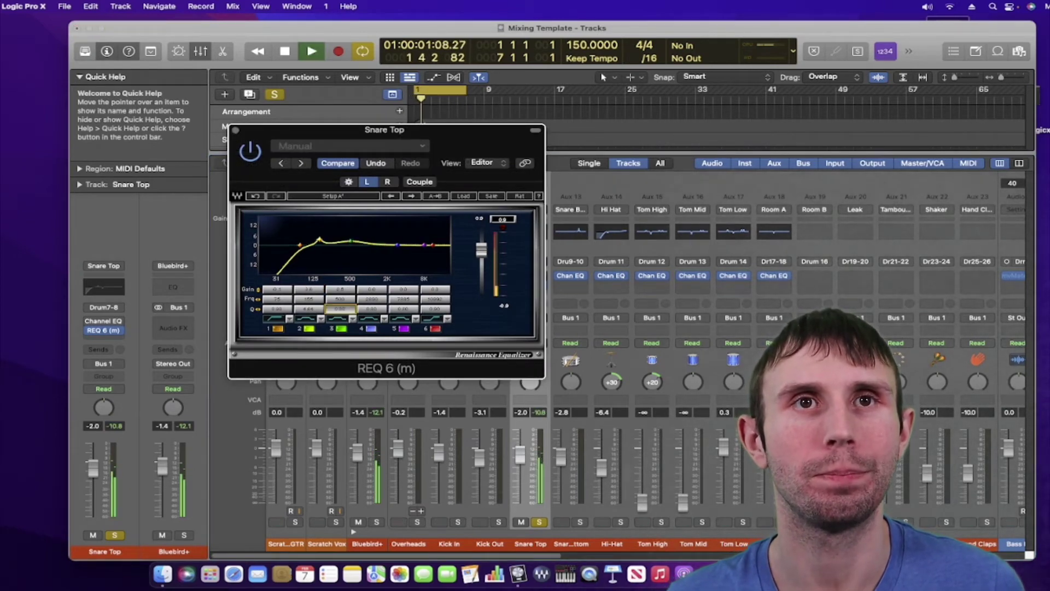
- Boost band 4 of the Snare Top REQ 6 to about 12 dB just above 2 kHz and narrow its Q
drag(355, 244, 397, 234)
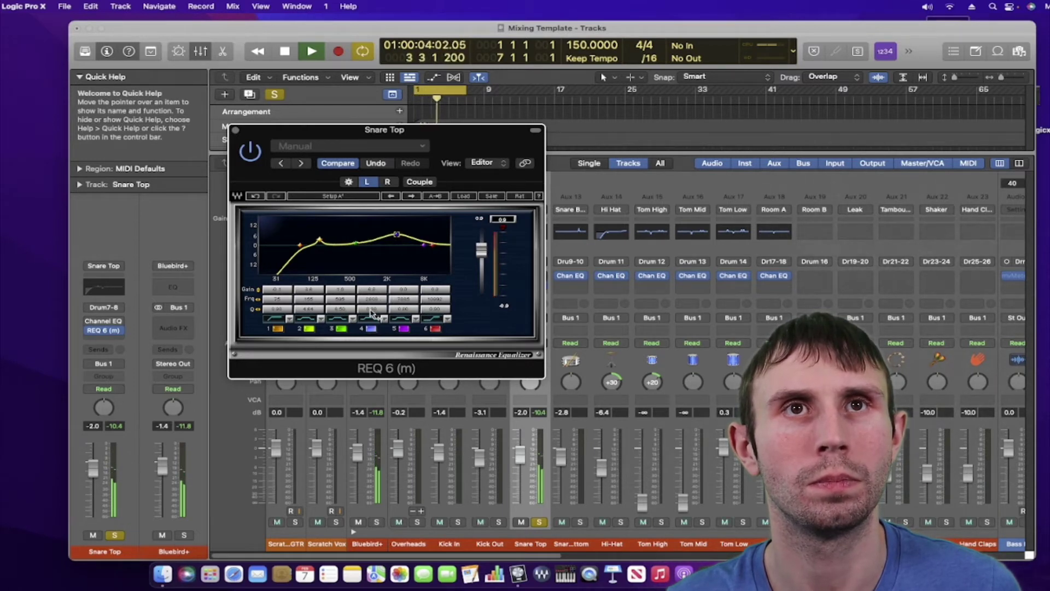
drag(371, 309, 371, 294)
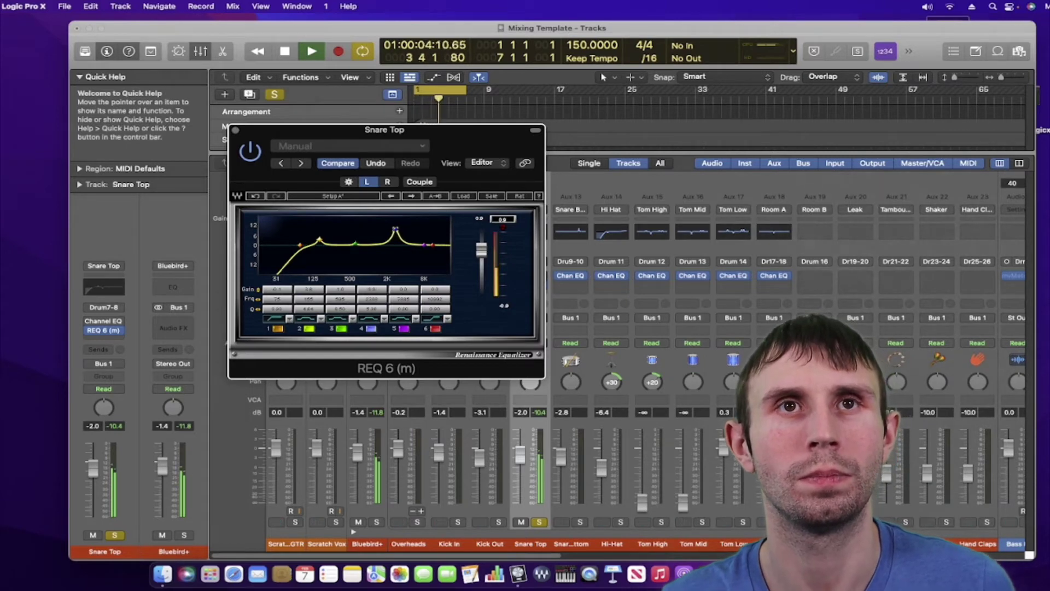
drag(397, 230, 395, 225)
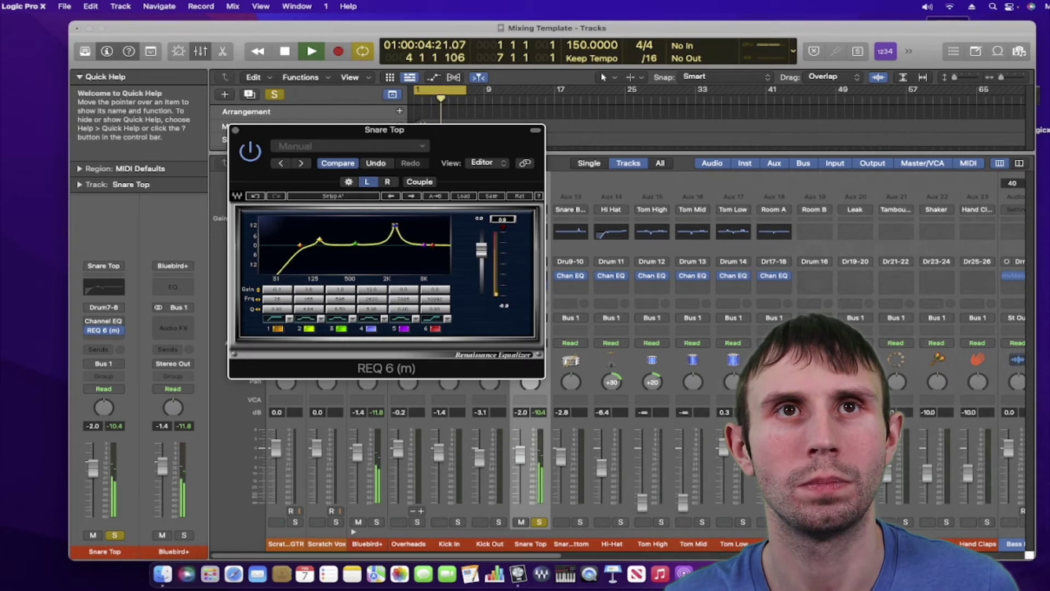
key(space)
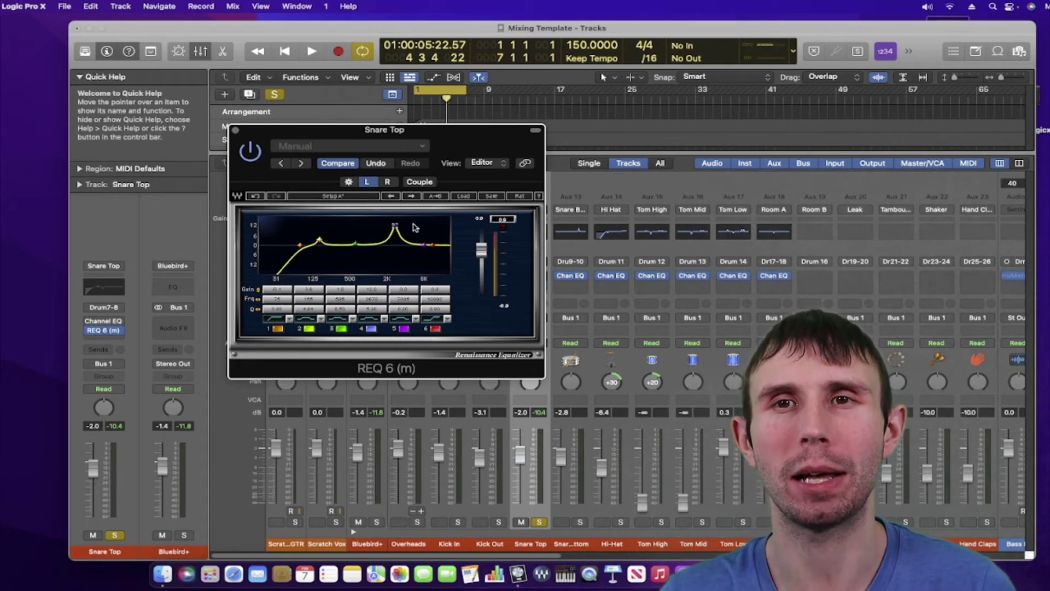
- Lower the gain of band 4 on the Snare Top REQ 6 to about 4 dB while listening
key(space)
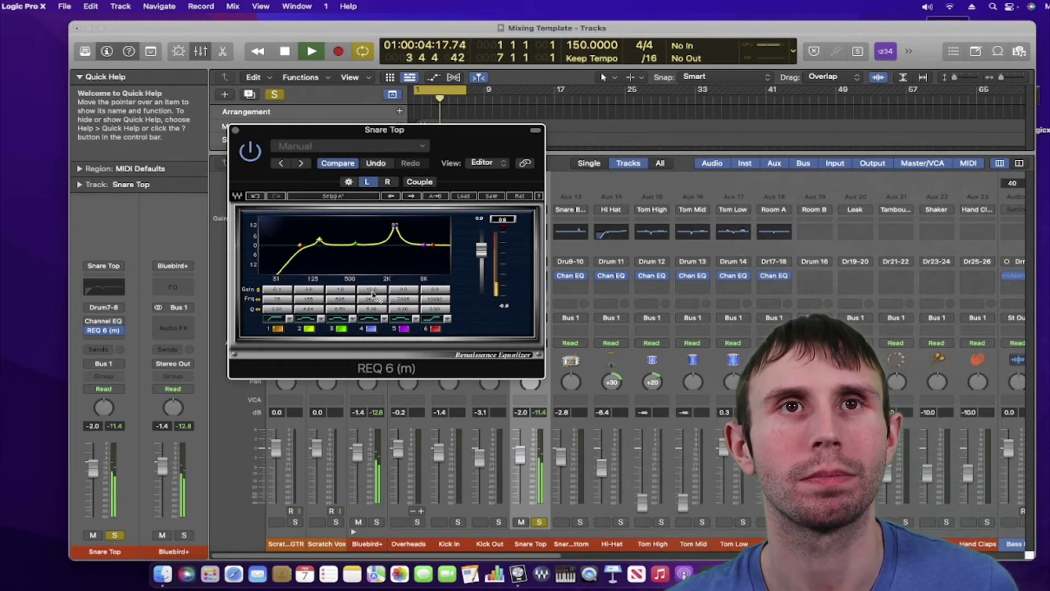
click(381, 292)
drag(372, 289, 372, 331)
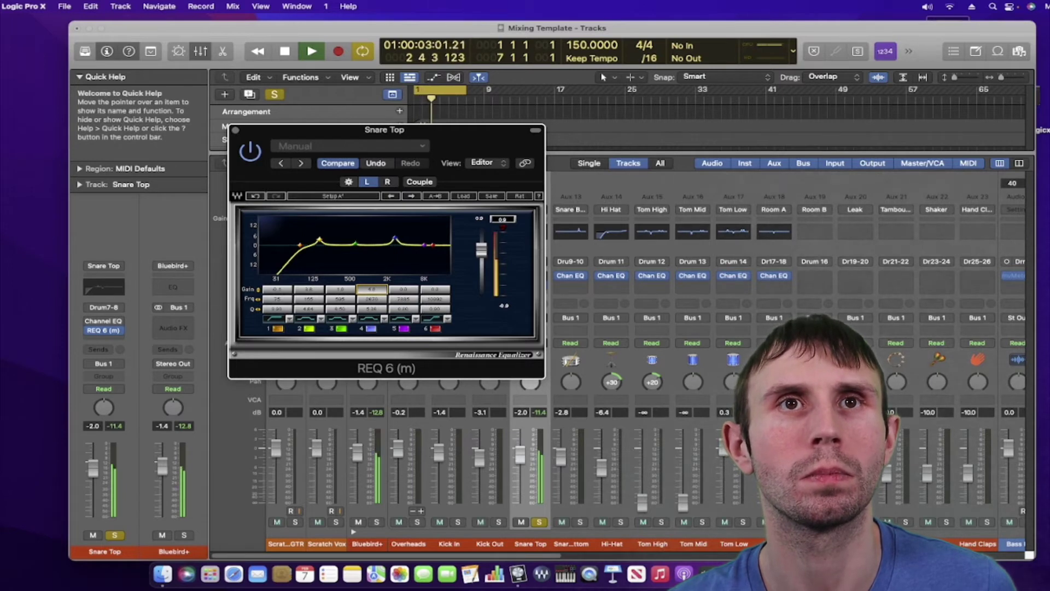
key(space)
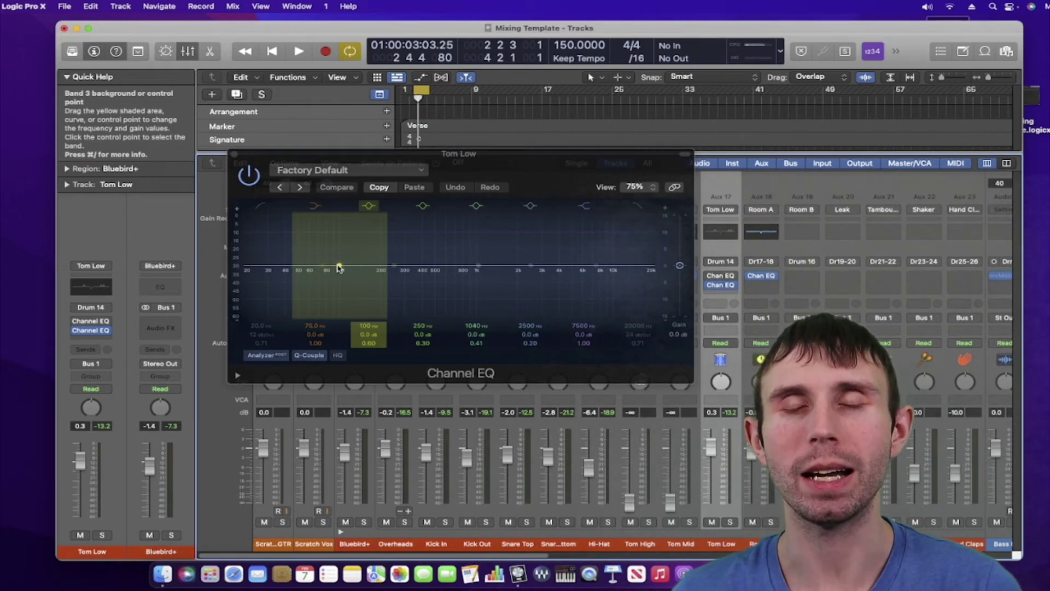
- Solo Tom Low during playback and raise band 3 of its Channel EQ to a narrow boost of about +11.4 dB near 115 Hz, Q 4.00
key(space)
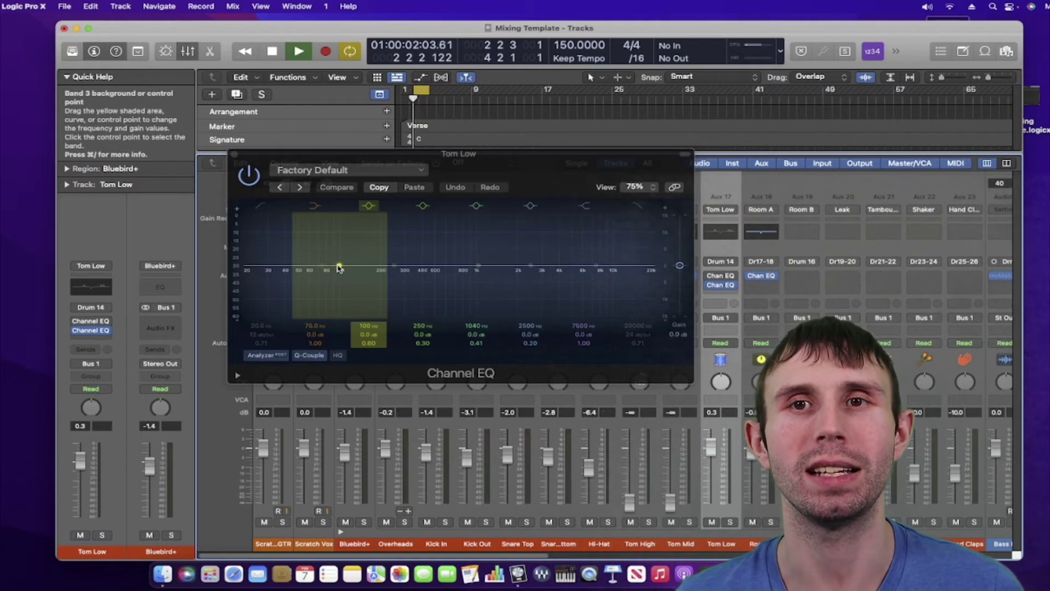
drag(342, 265, 349, 257)
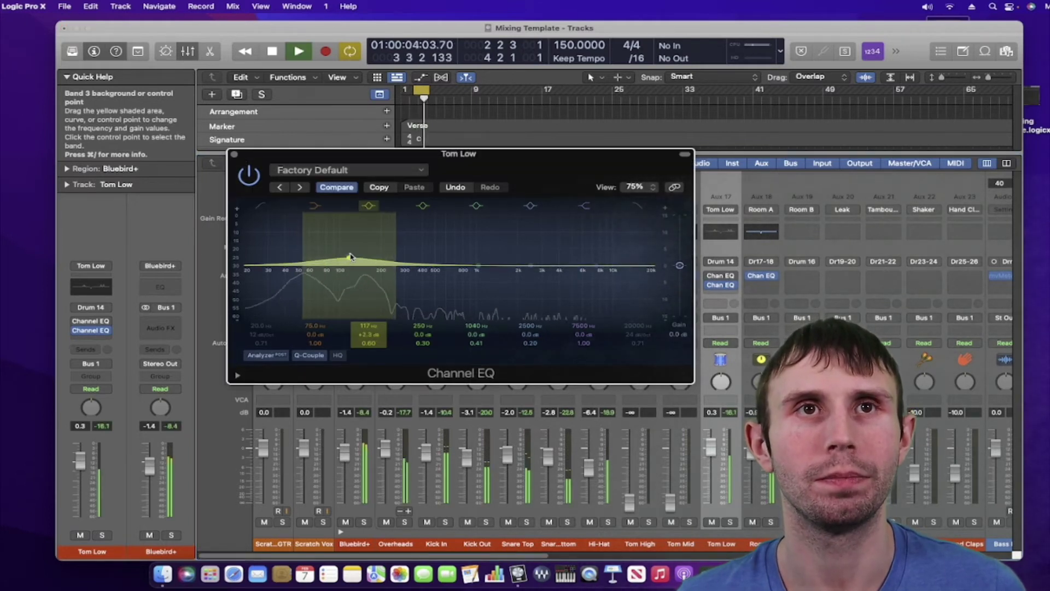
drag(368, 343, 369, 321)
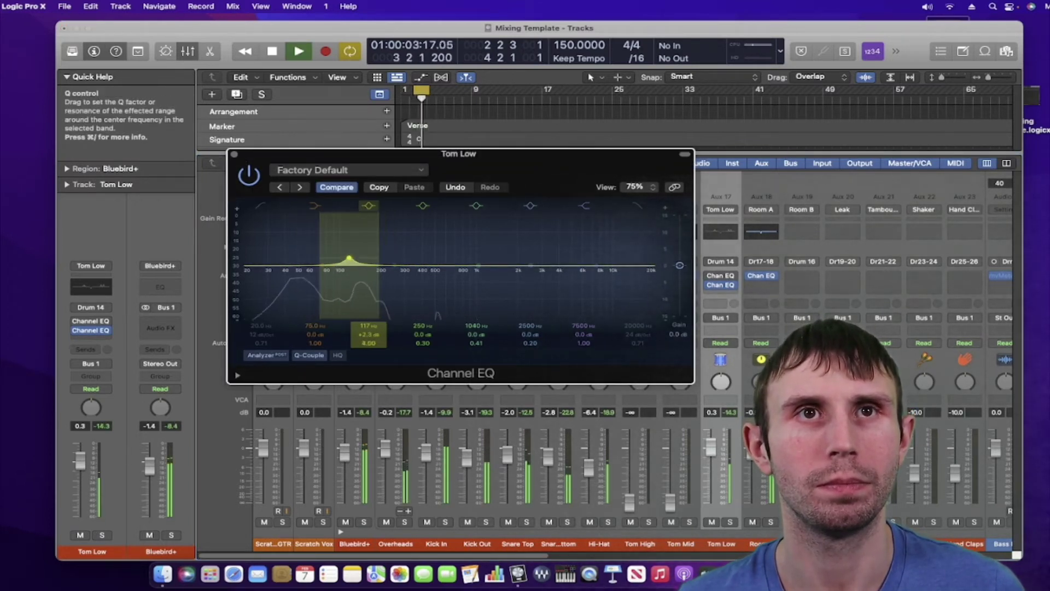
click(730, 521)
drag(349, 261, 347, 228)
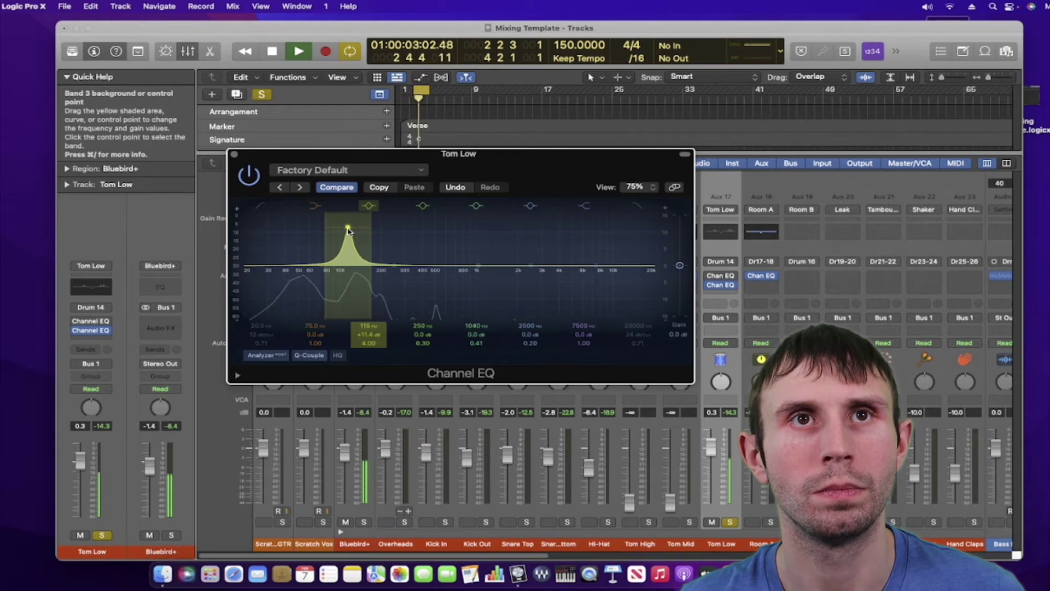
- Fine-tune the boosted band 3 on Tom Low down to 110 Hz by ear, then stop playback
drag(349, 230, 347, 230)
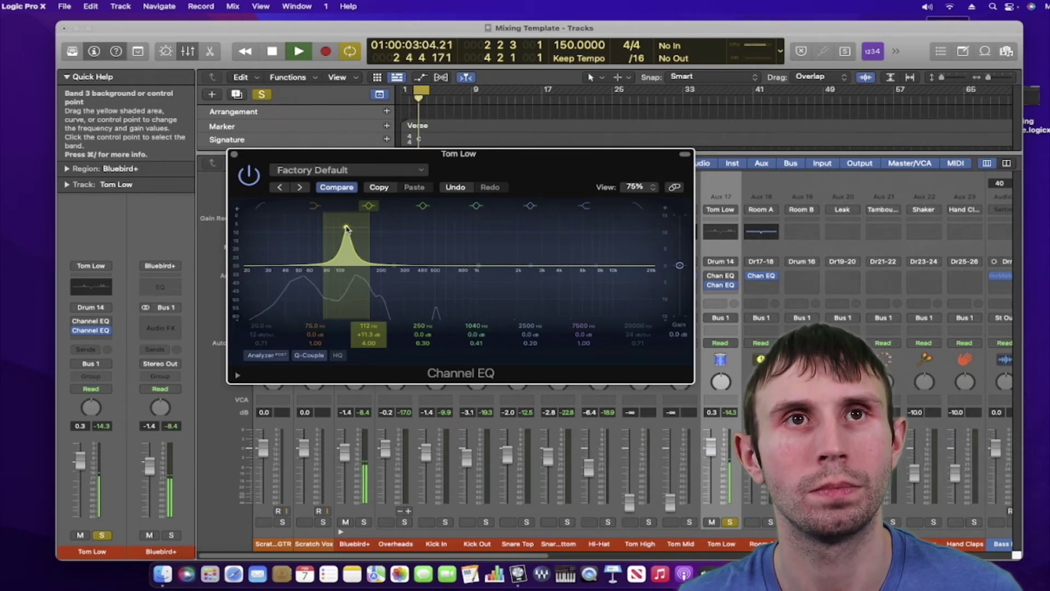
drag(347, 230, 345, 230)
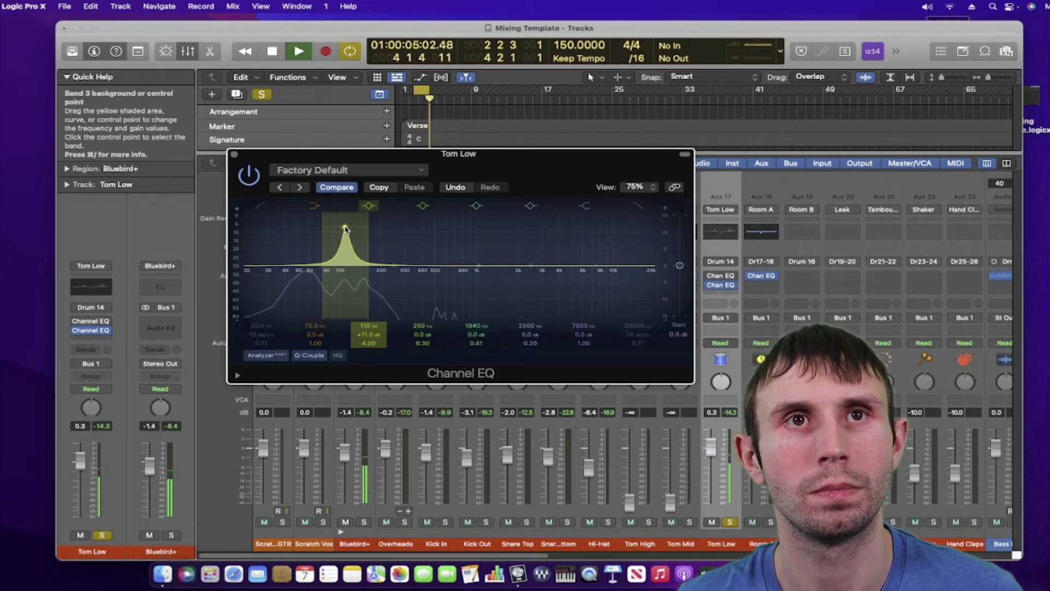
key(space)
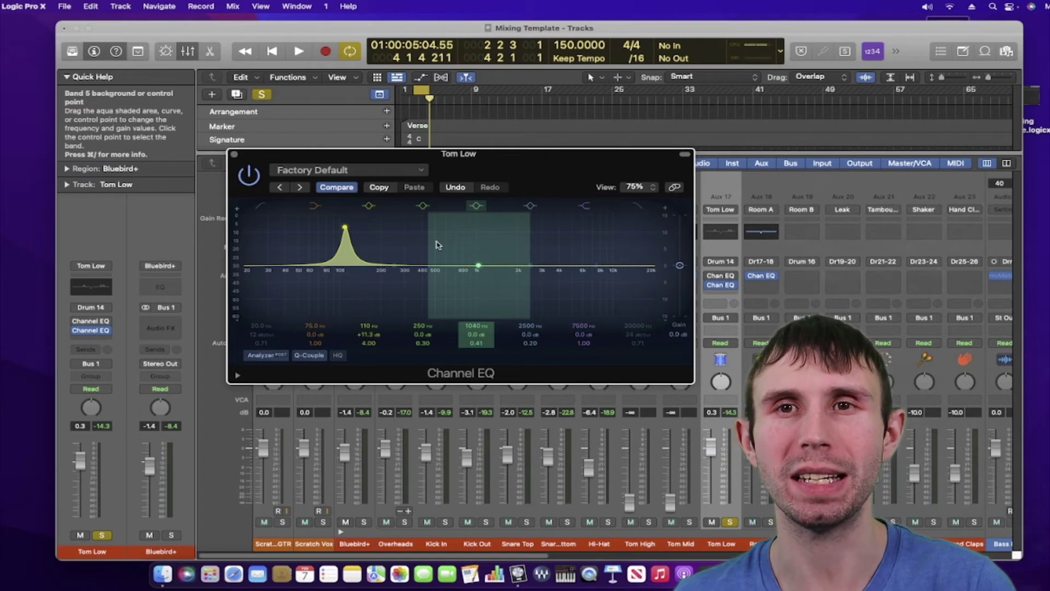
- Set band 3 of the Tom Low Channel EQ to +3.5 dB with a Q of 3.10 during playback
key(space)
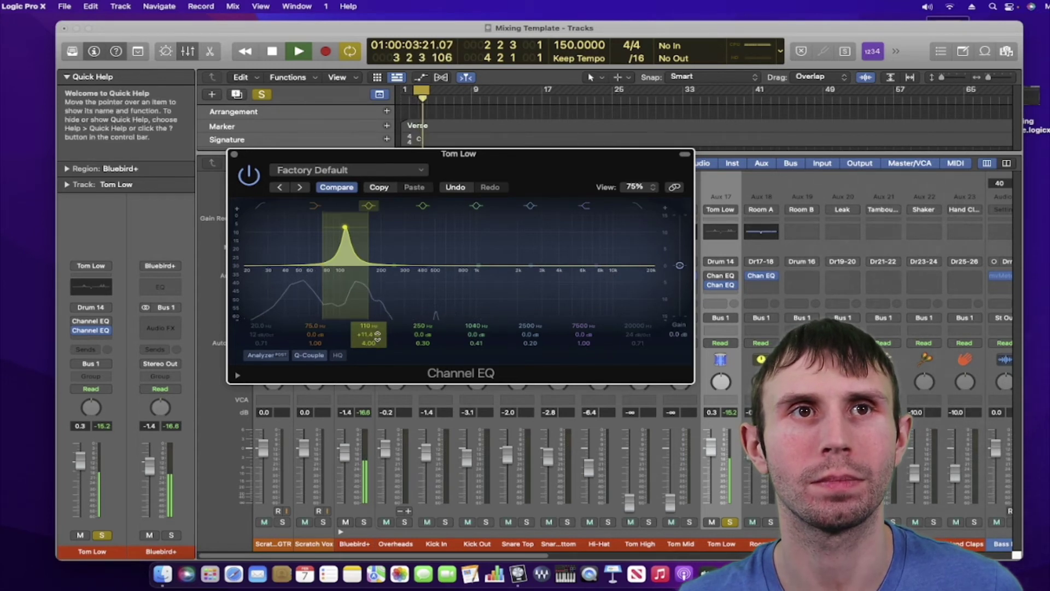
drag(345, 226, 345, 251)
drag(373, 334, 373, 348)
key(space)
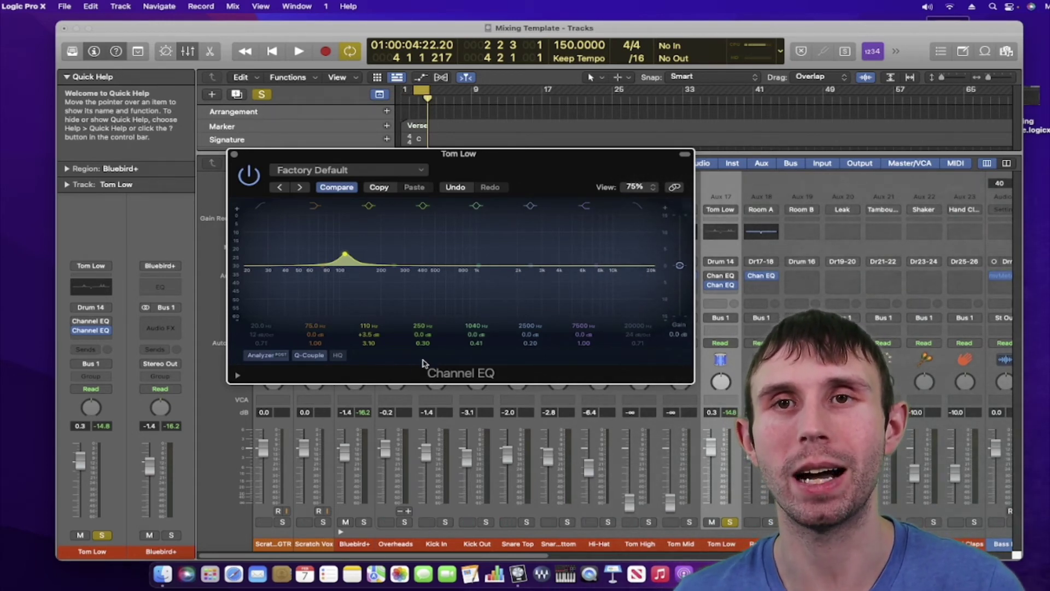
- Boost band 4 of the Tom Low Channel EQ to +11.3 dB at 540 Hz with Q 5.00 to locate the unwanted tone
drag(233, 31, 217, 32)
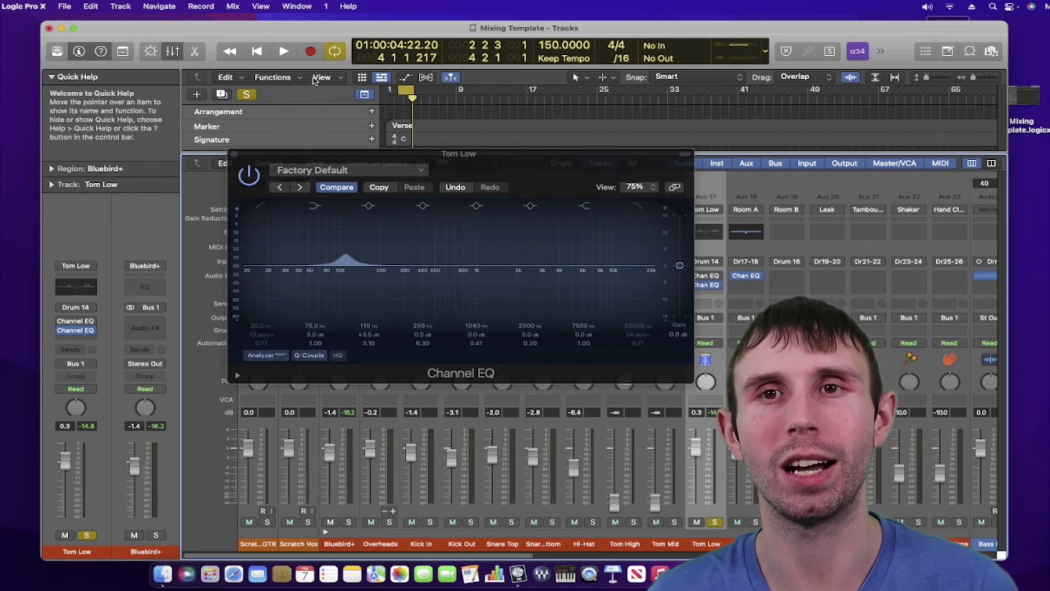
drag(504, 154, 467, 143)
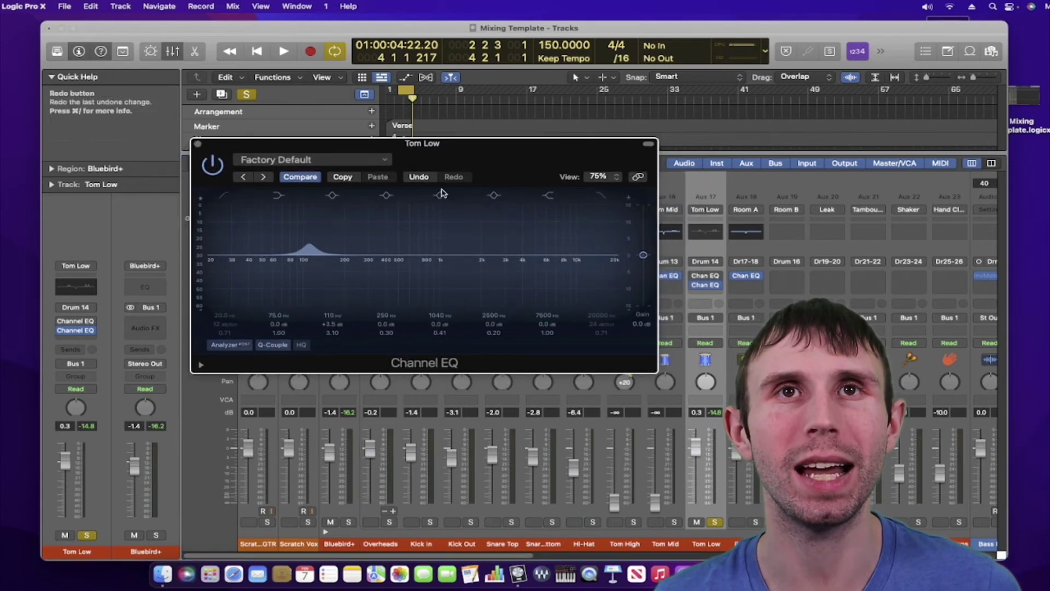
key(space)
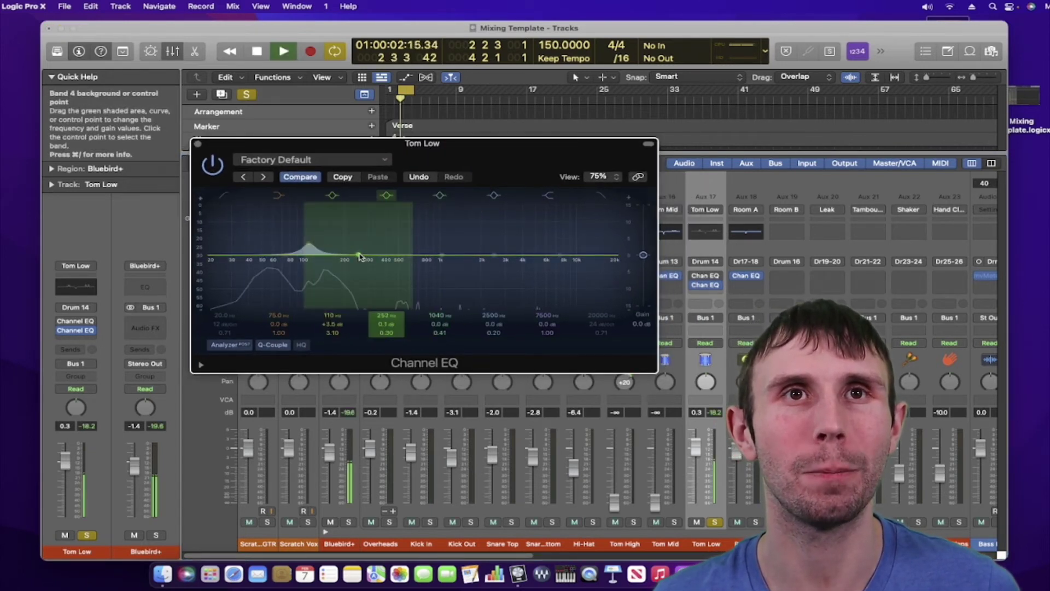
mouse_move(358, 255)
mouse_down()
mouse_move(387, 215)
mouse_move(402, 214)
mouse_up()
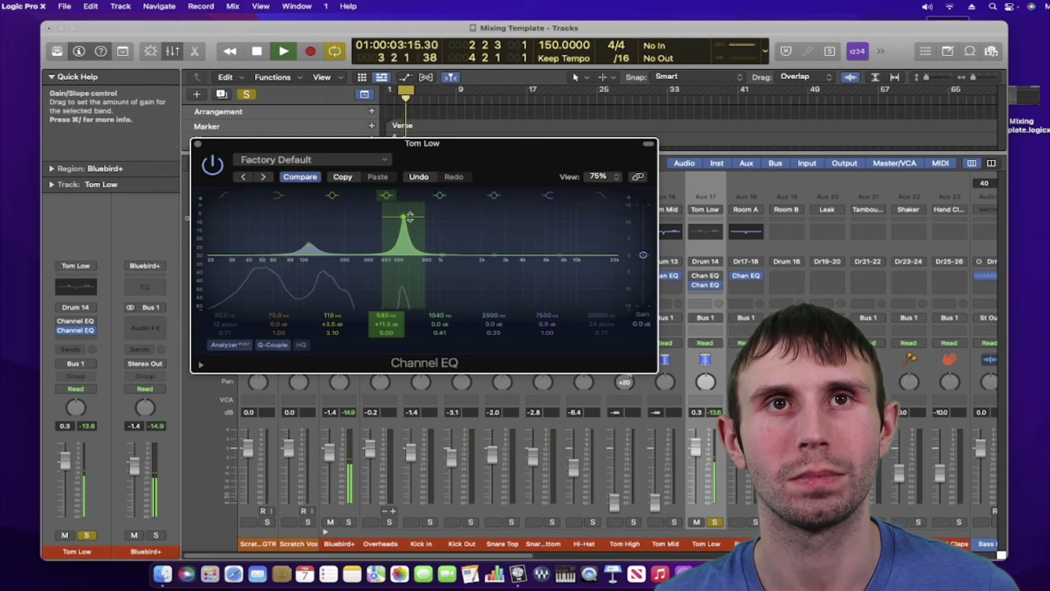
key(space)
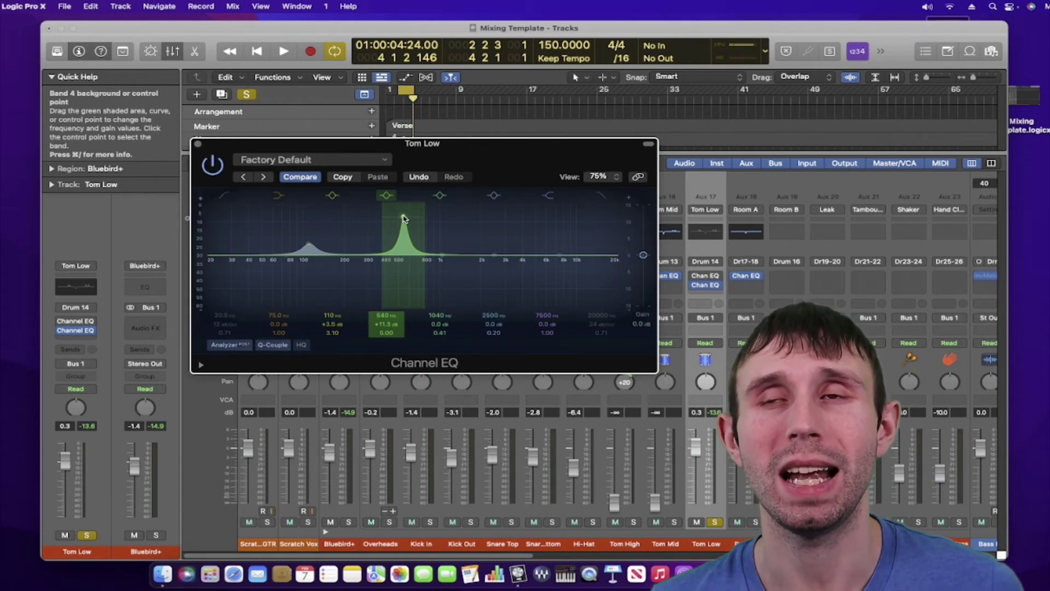
- Turn the 540 Hz band on Tom Low into a cut of -4.0 dB with a Q of 3.60 while listening
key(space)
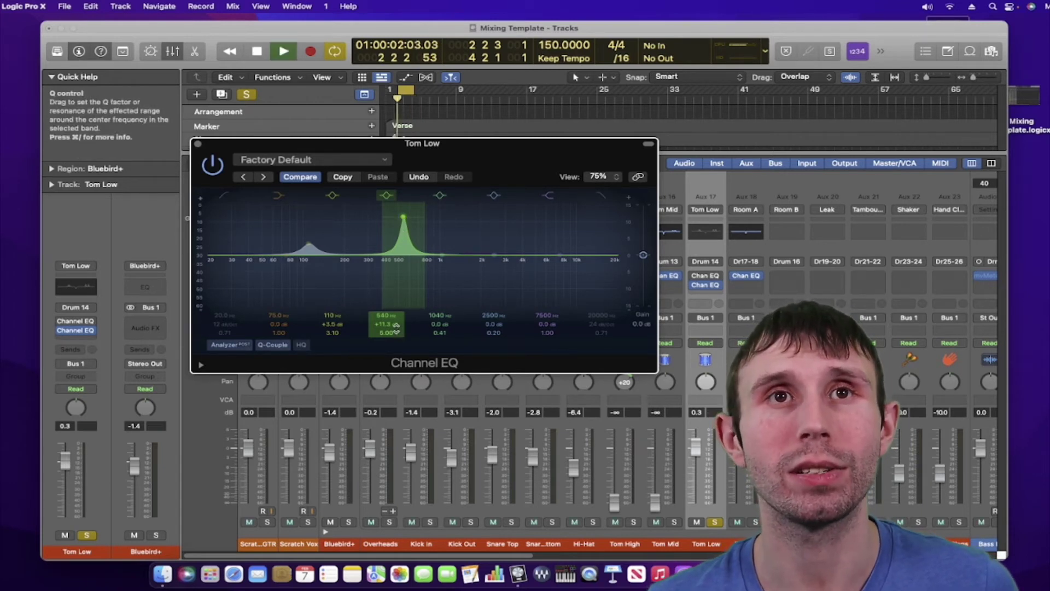
drag(395, 323, 395, 376)
drag(394, 332, 387, 350)
key(space)
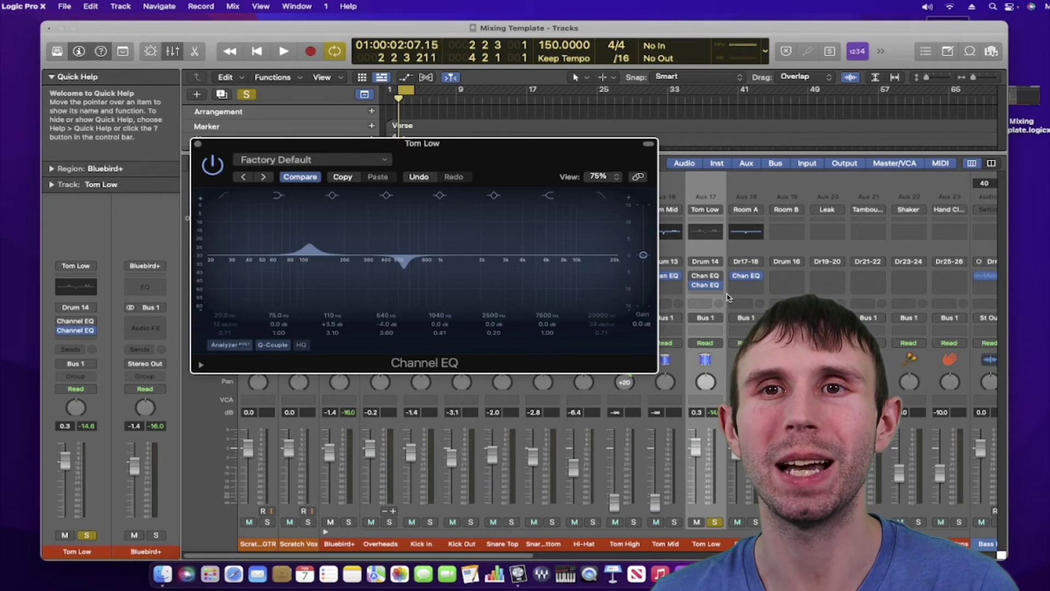
- Boost band 6 of the Tom Low Channel EQ to +9.2 dB with a Q of 5.30 near 2600 Hz during playback
drag(278, 27, 300, 27)
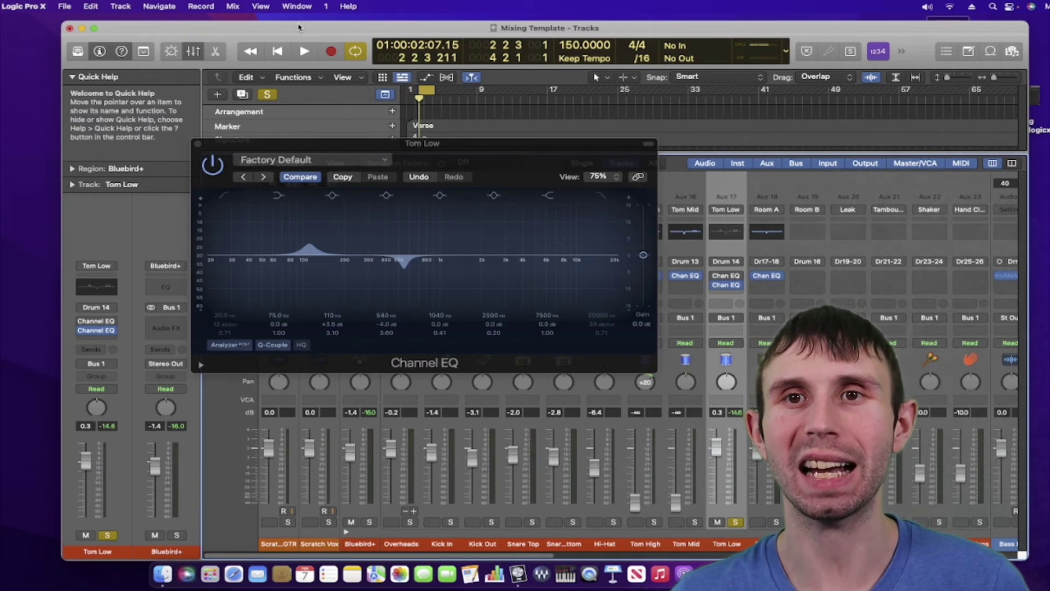
drag(504, 159, 469, 133)
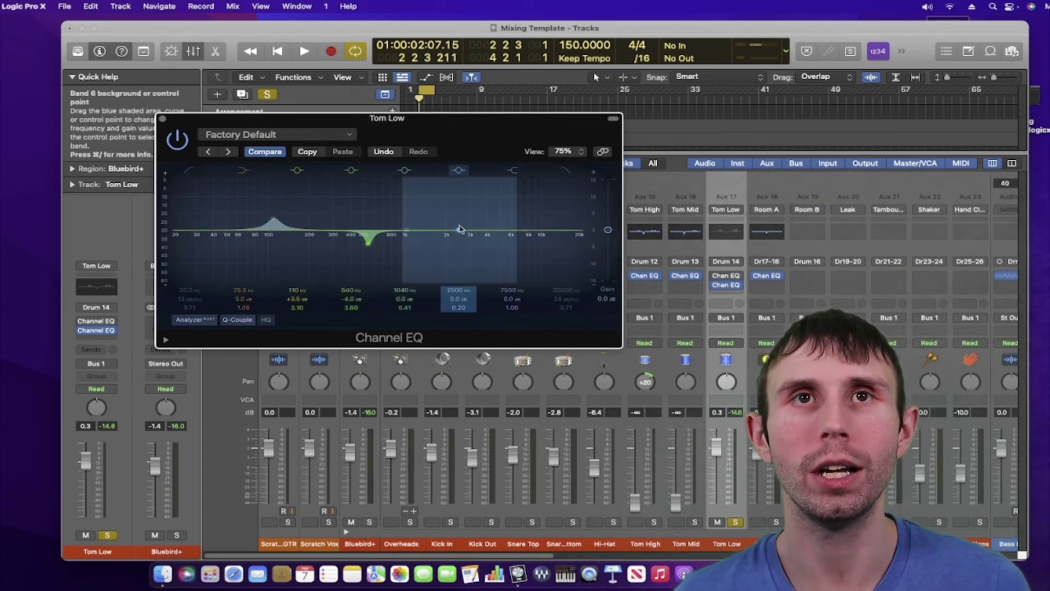
key(space)
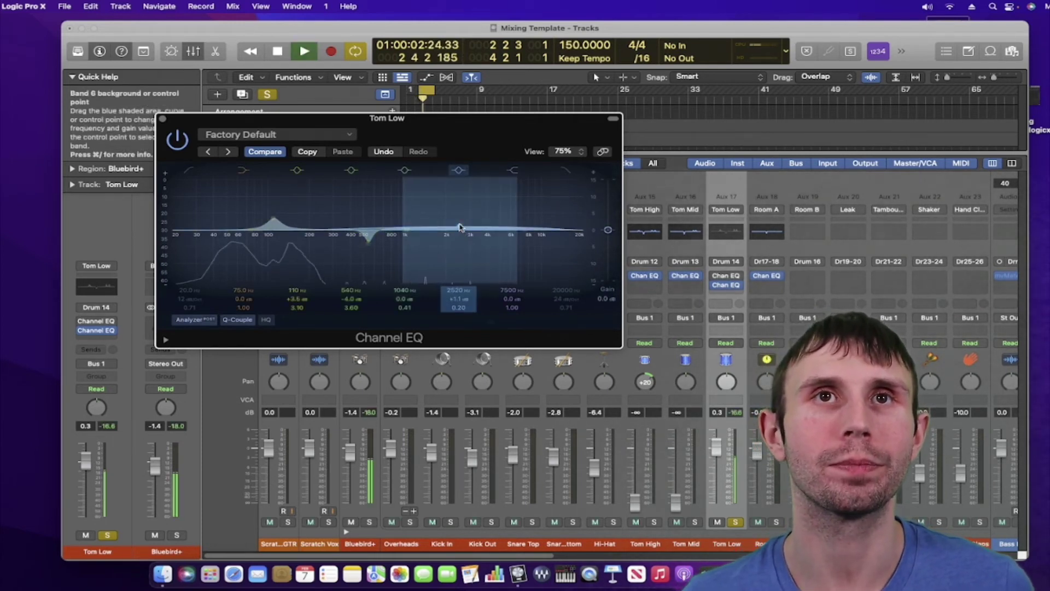
drag(458, 231, 460, 218)
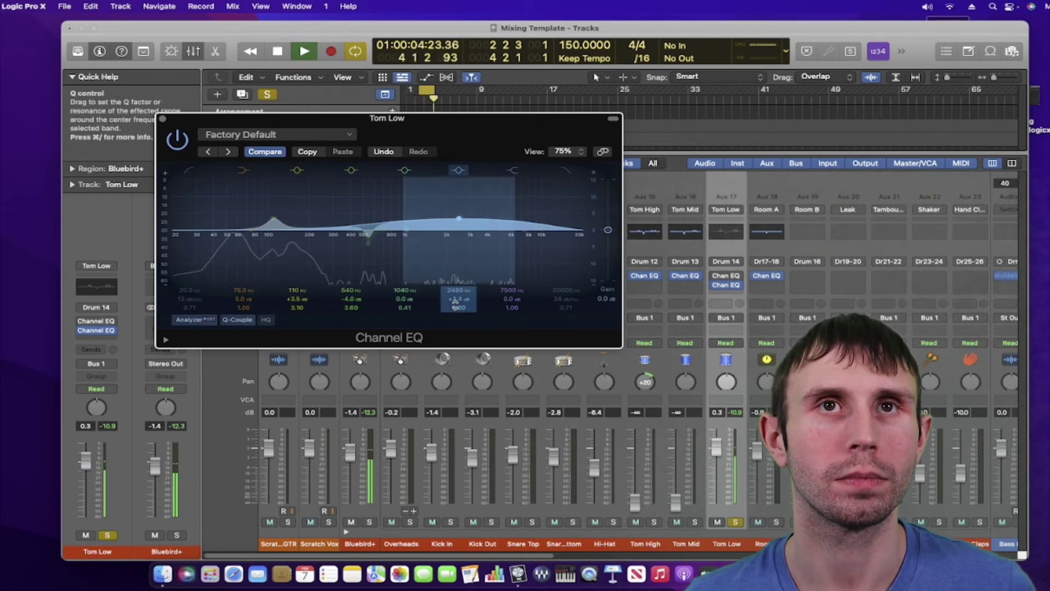
drag(457, 307, 457, 244)
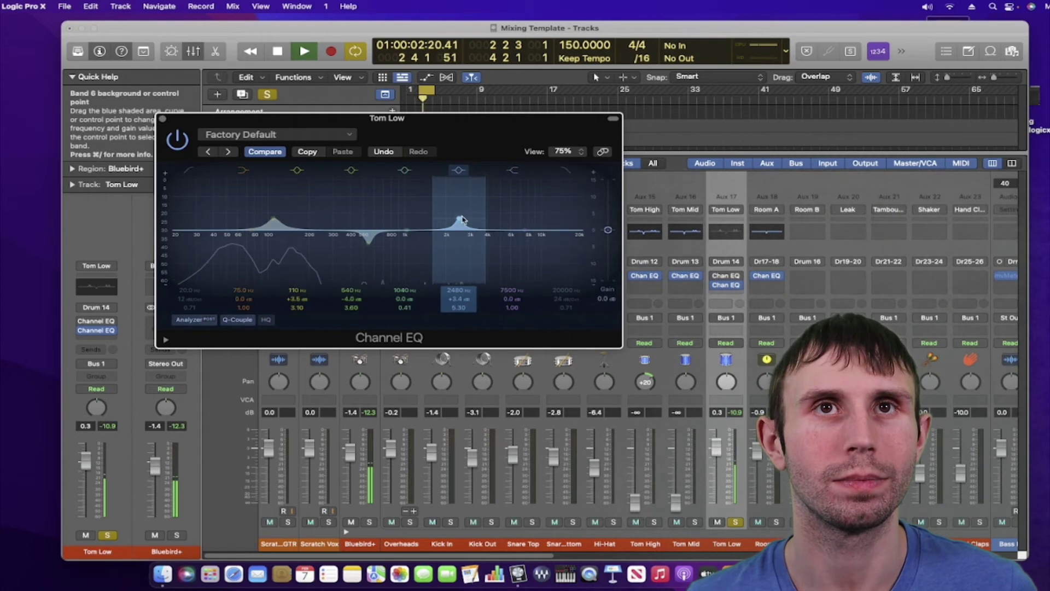
drag(462, 219, 460, 201)
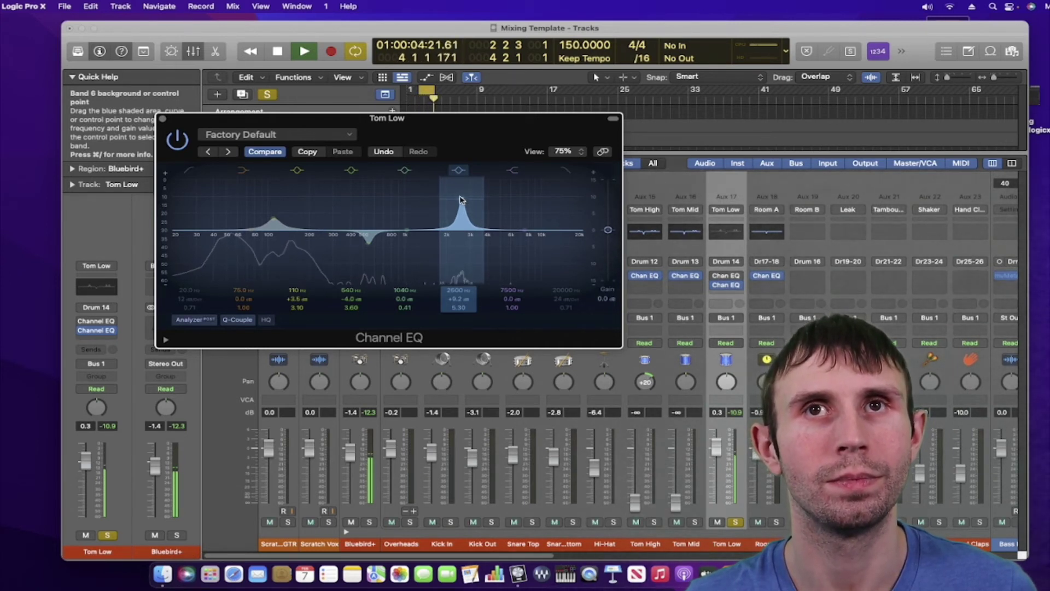
key(space)
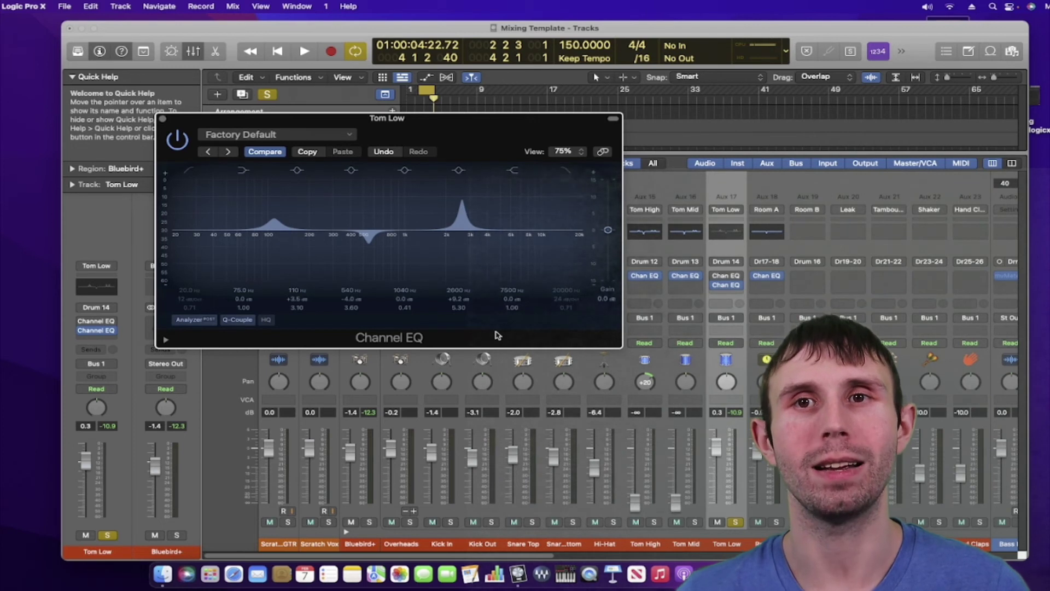
- Fine-tune the boosted band 6 on Tom Low to 2680 Hz by ear, then stop playback
key(space)
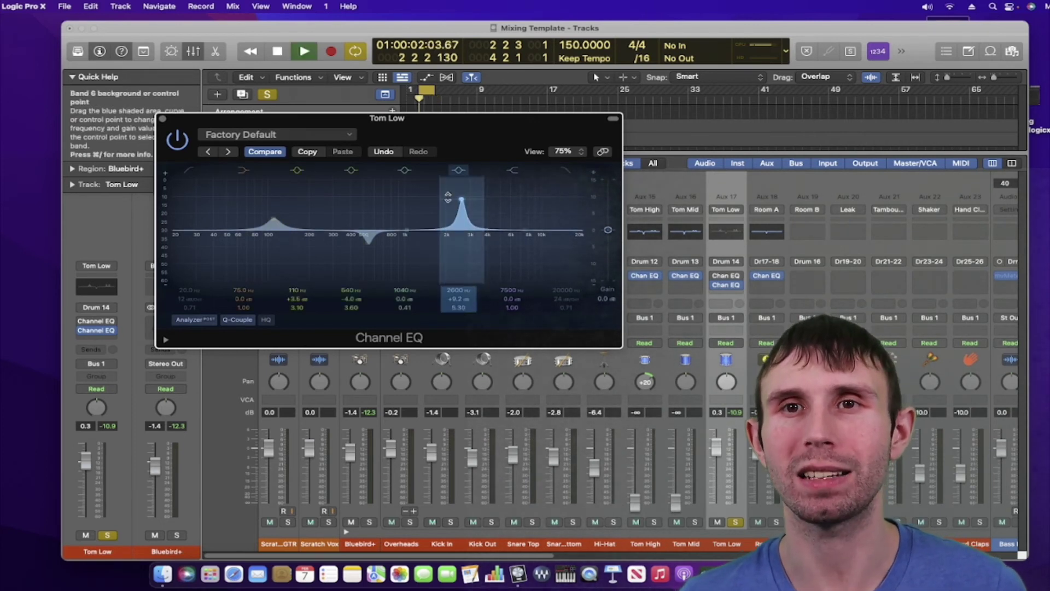
drag(462, 201, 462, 201)
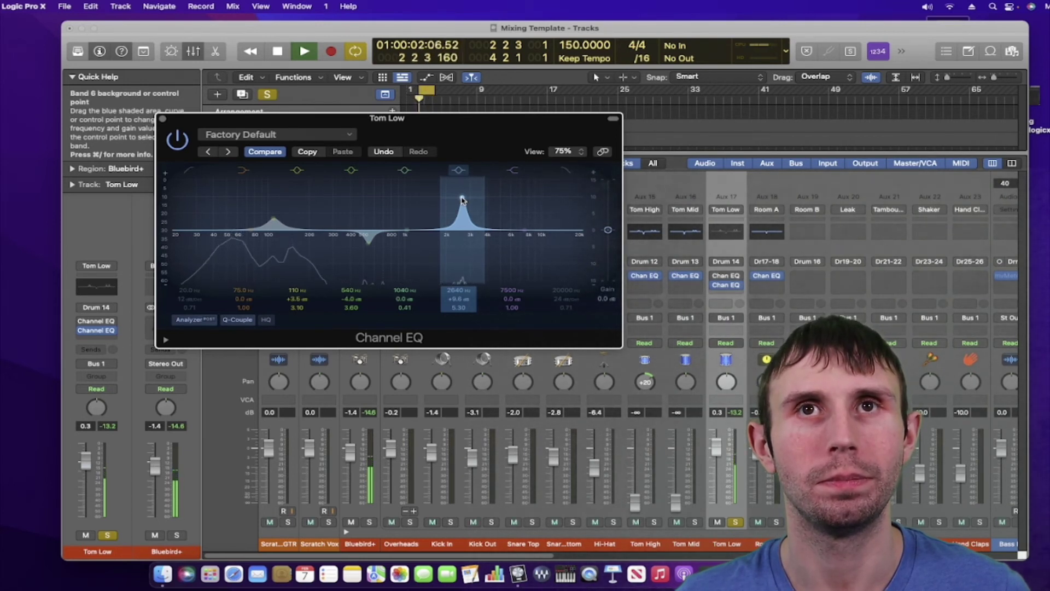
drag(462, 201, 464, 200)
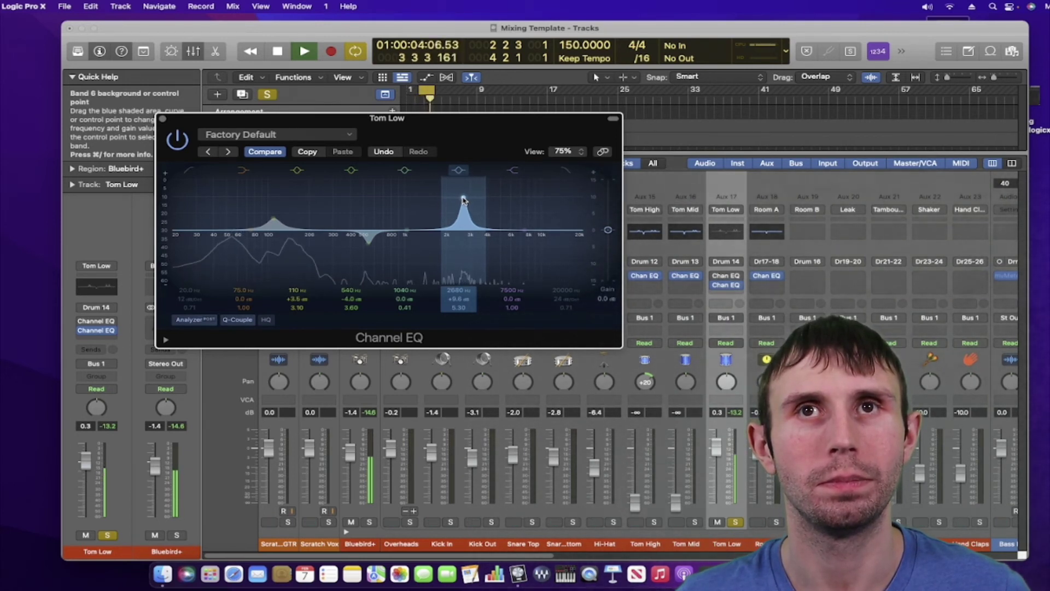
key(space)
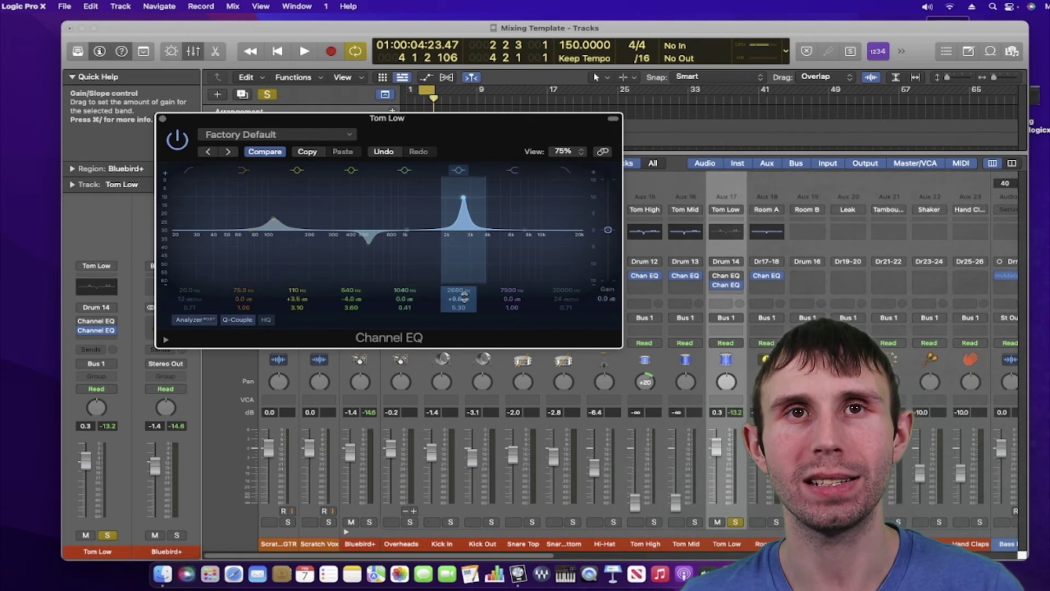
- Reduce the gain of Tom Low's 2680 Hz band to +6.0 dB while listening
key(space)
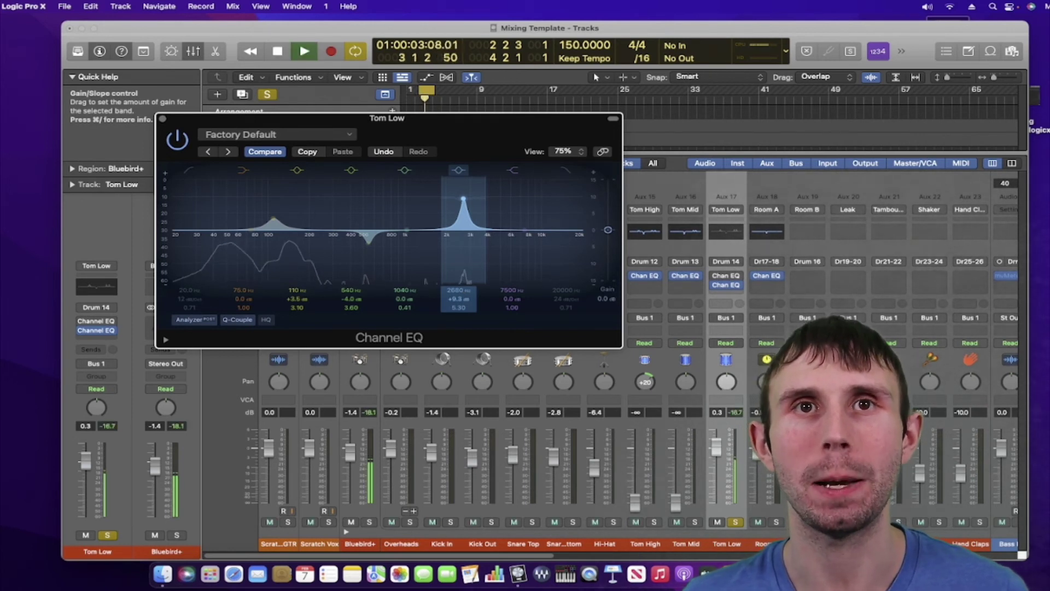
mouse_move(458, 299)
mouse_down()
mouse_move(459, 331)
mouse_move(458, 320)
mouse_up()
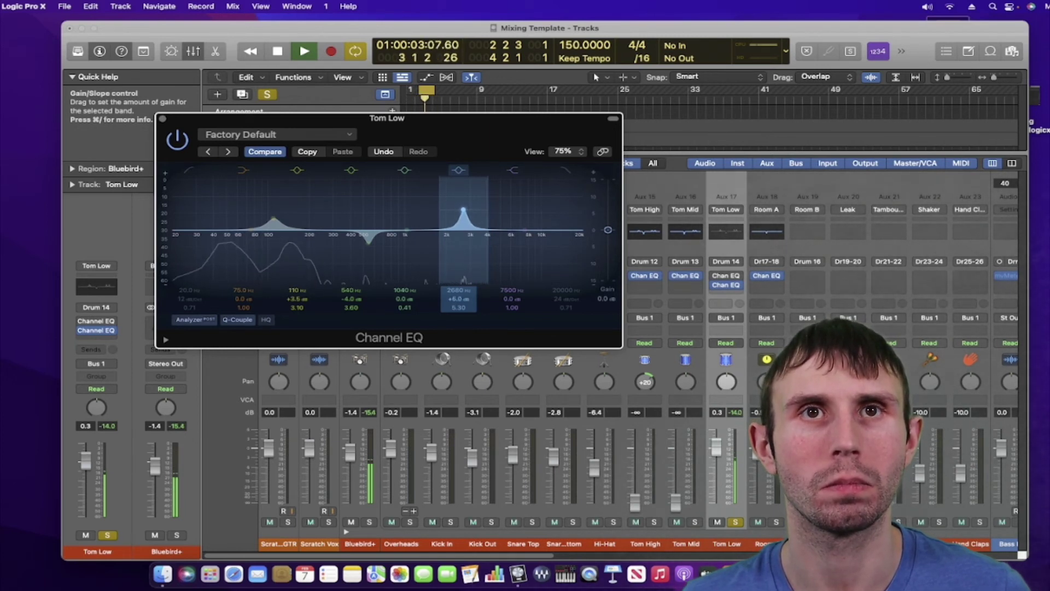
key(space)
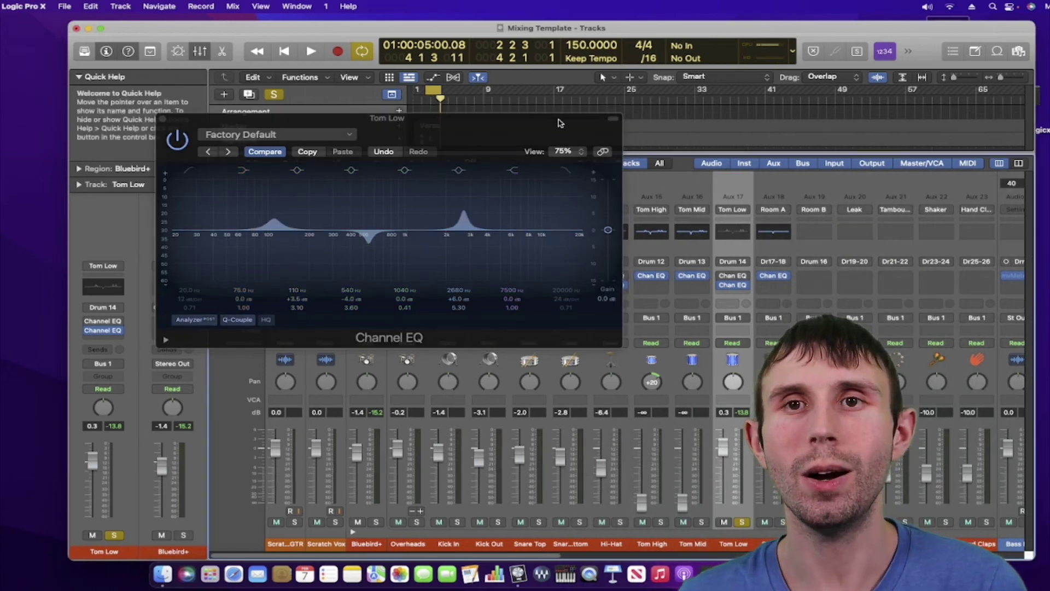
- Narrow band 5 of the Tom Low Channel EQ to Q 9.10 and sweep it up to 5200 Hz at +10.7 dB during playback
drag(560, 123, 779, 134)
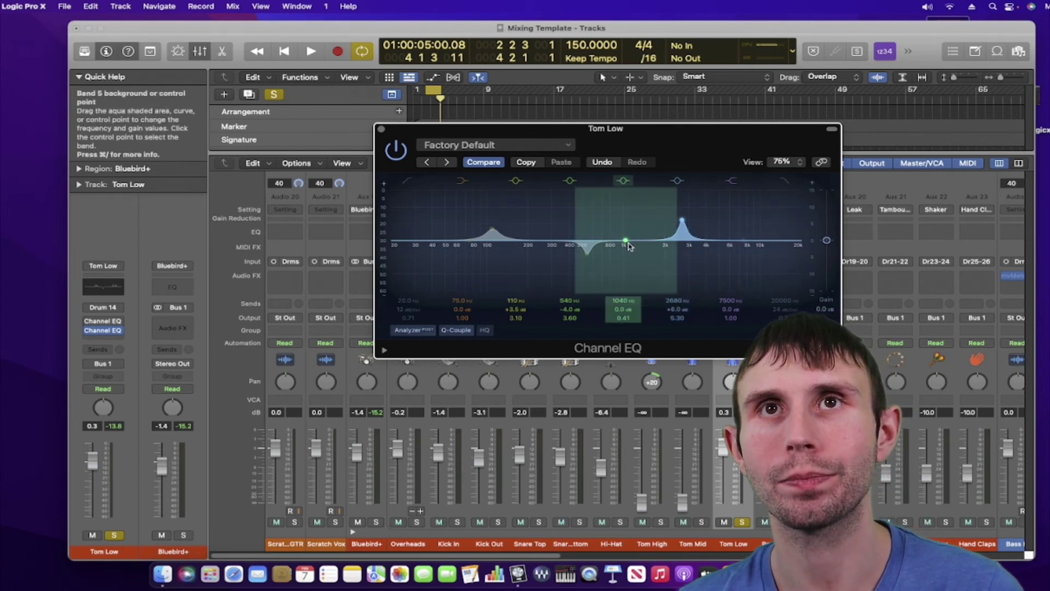
drag(625, 241, 632, 230)
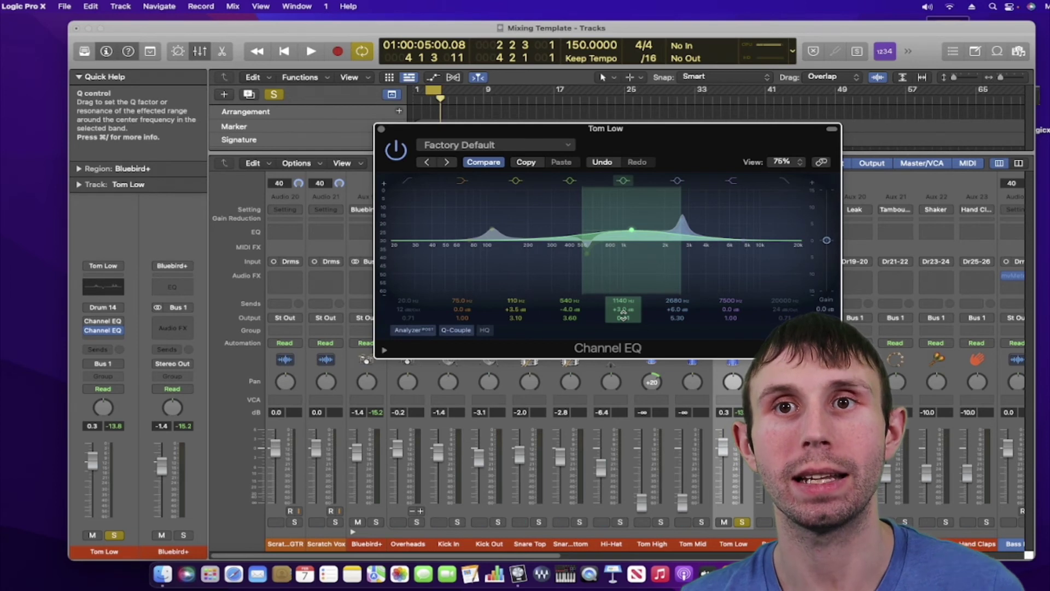
key(space)
drag(624, 318, 621, 304)
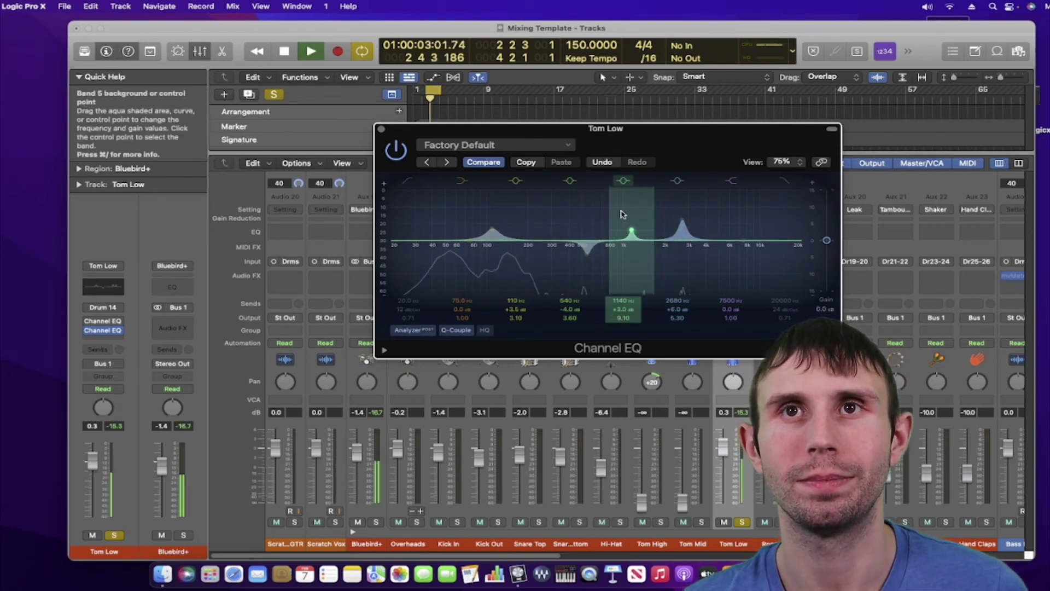
drag(632, 231, 722, 207)
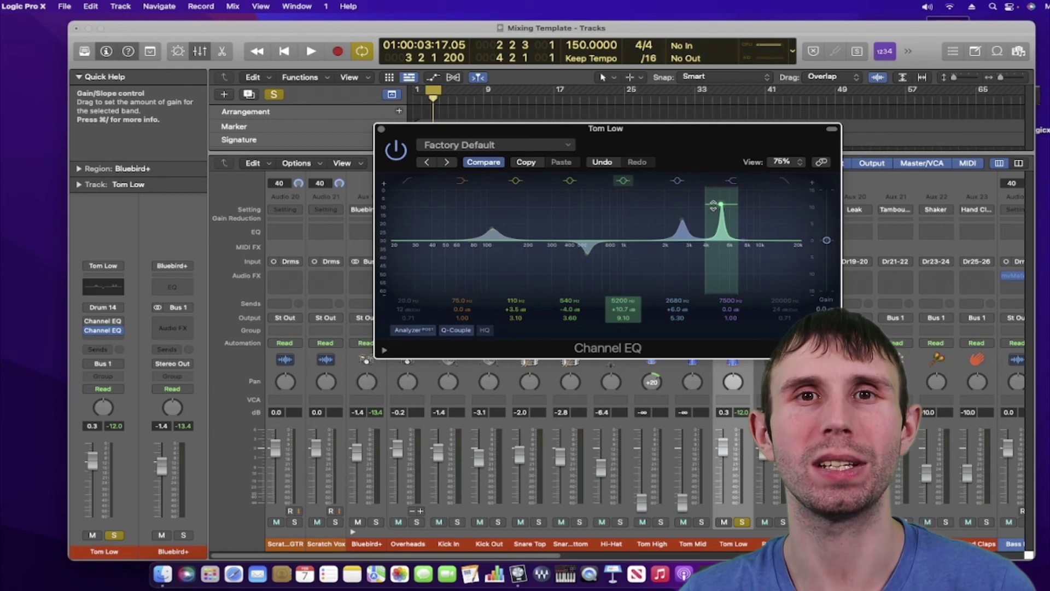
- Fine-tune the boosted band 5 on Tom Low to 5350 Hz at +10.8 dB by ear
key(space)
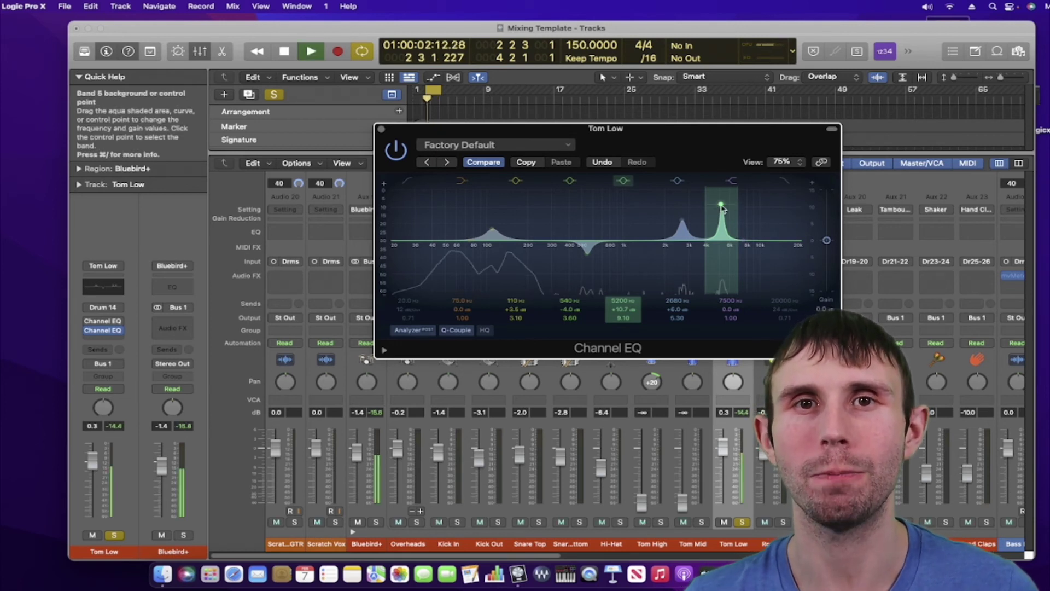
drag(721, 207, 724, 207)
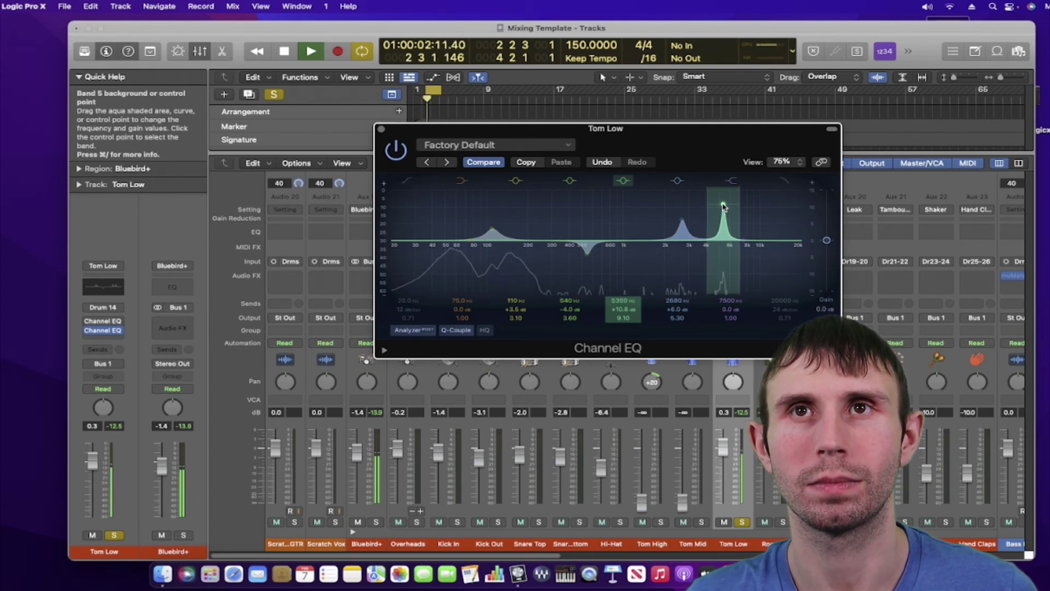
key(space)
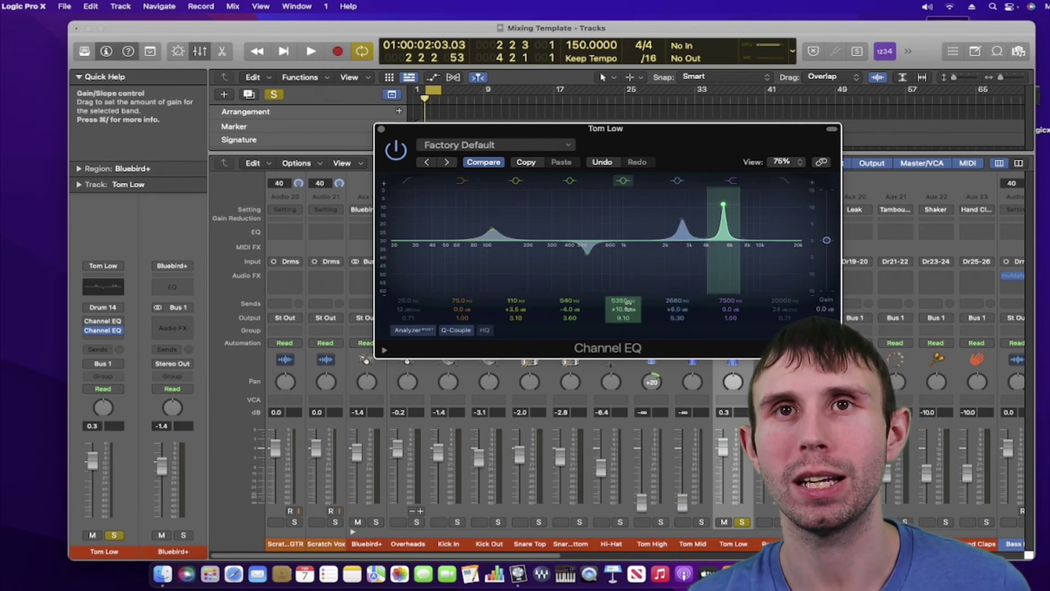
- Reduce the gain of Tom Low's 5350 Hz band to +3.5 dB while the loop plays
key(space)
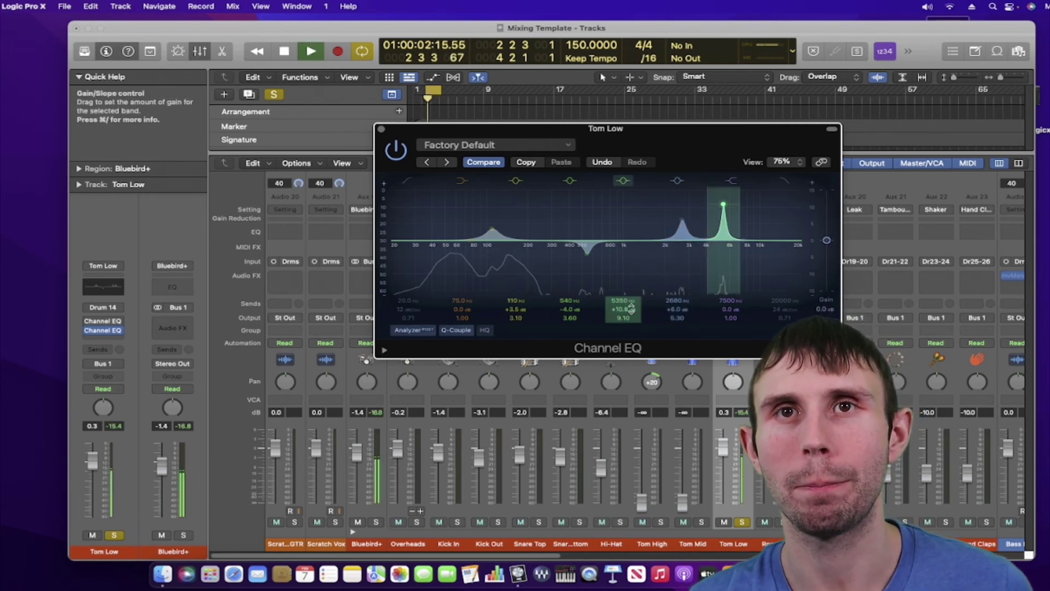
drag(628, 303, 628, 340)
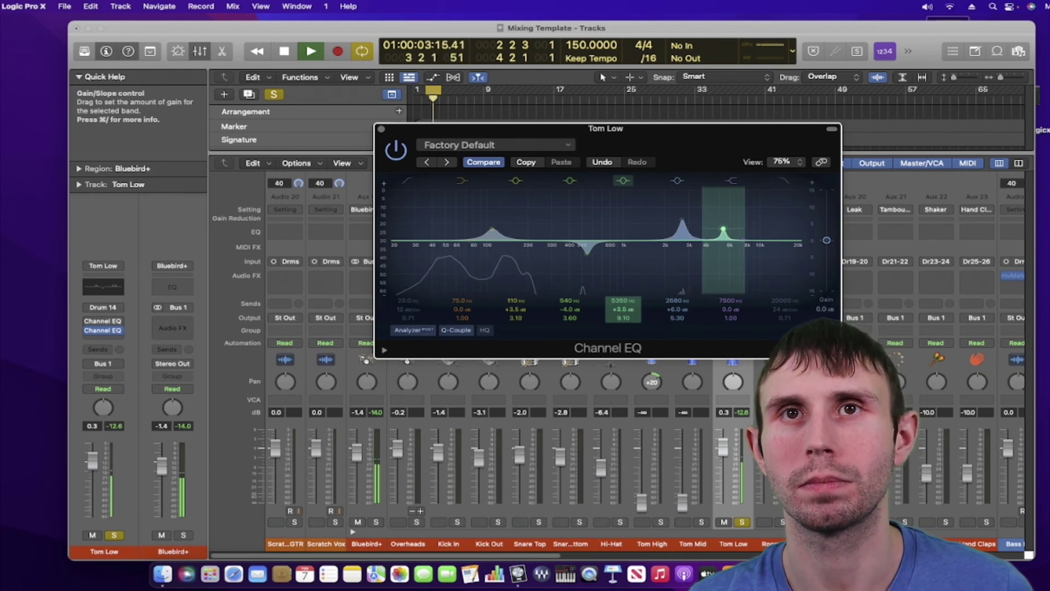
key(space)
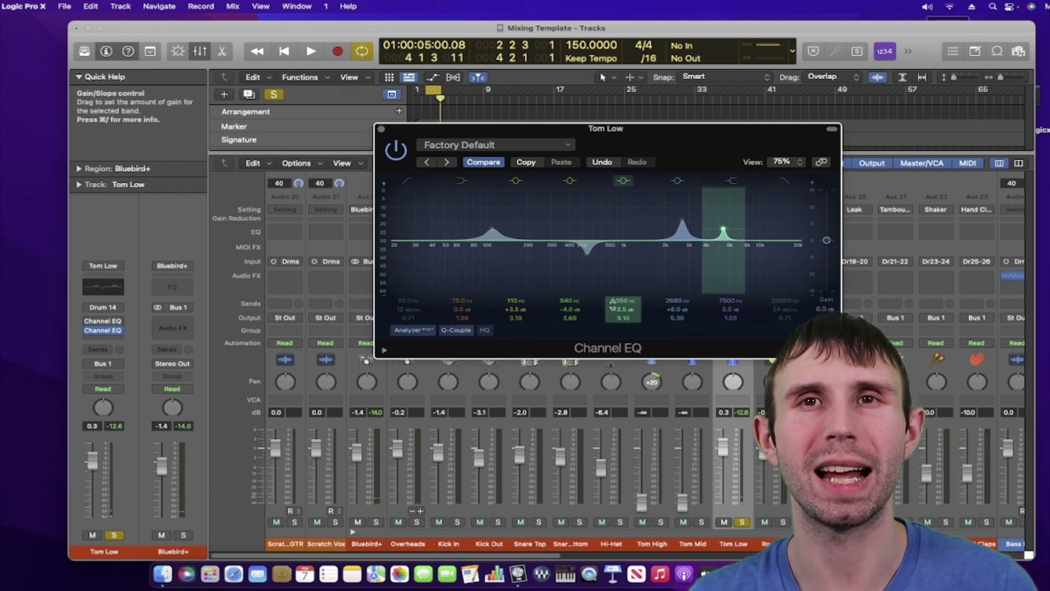
- Widen Tom Low's 5350 Hz band to a Q of 3.40 during playback, then stop playback
key(space)
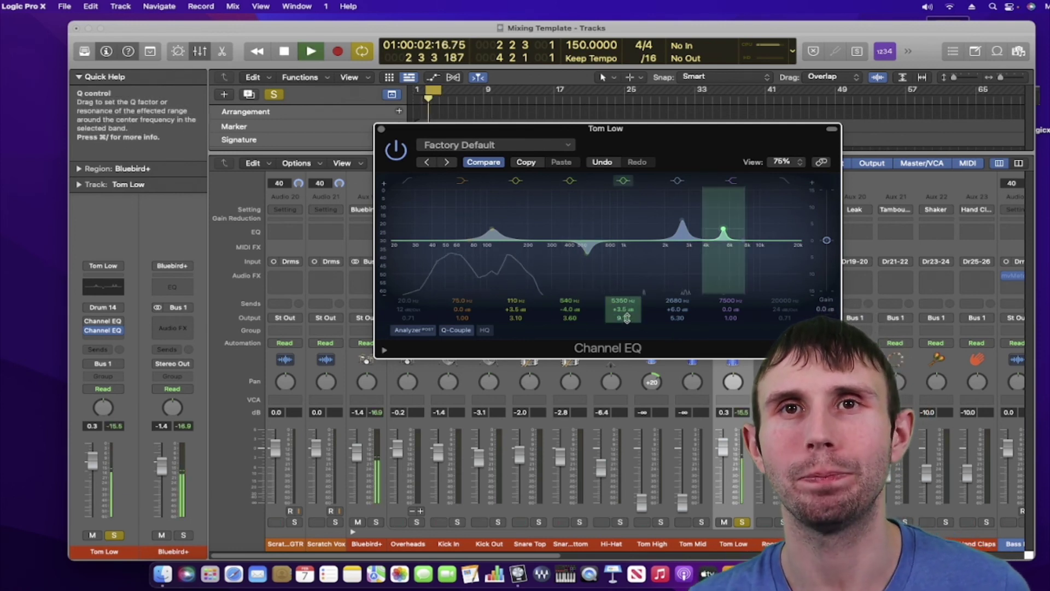
drag(628, 318, 627, 340)
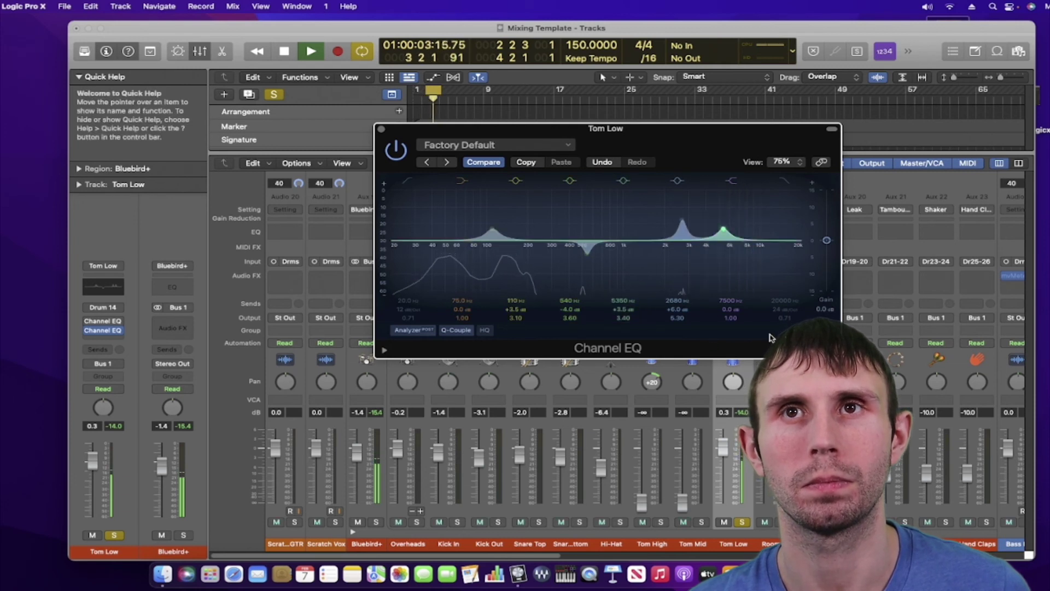
key(space)
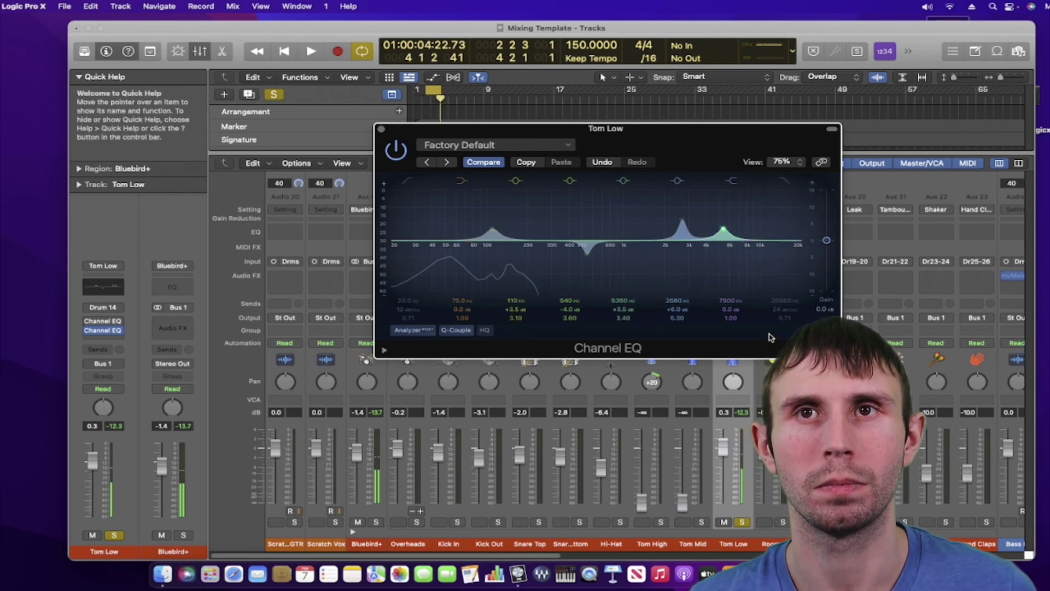